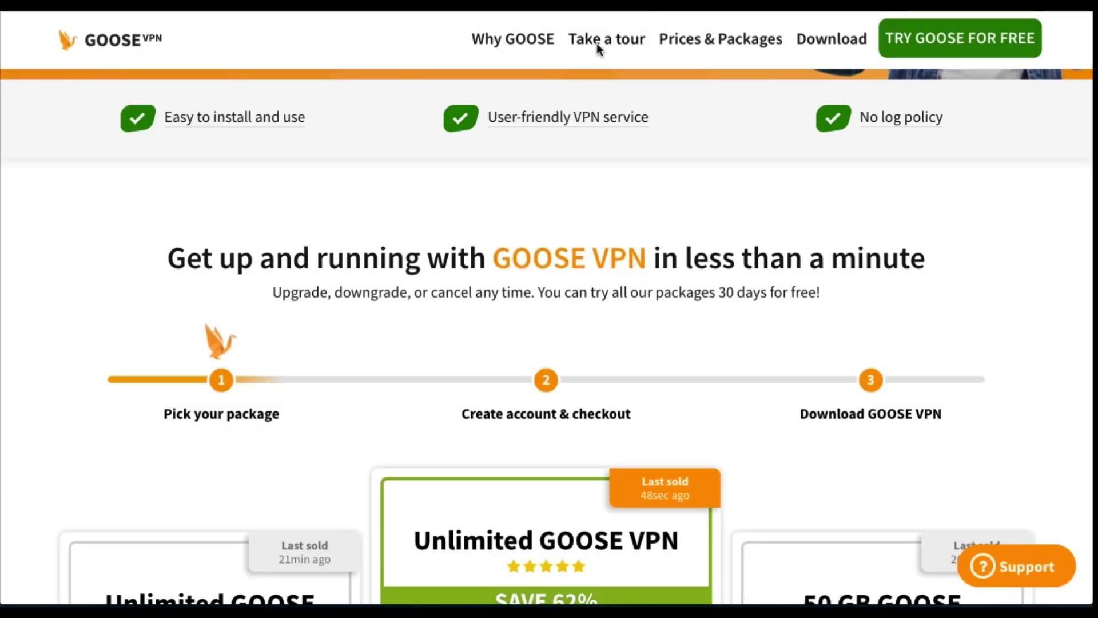
Open the tour page and scroll its server locations down to the North American USA servers.
{"action": "left_click", "coordinate": [596, 42]}
{"action": "scroll", "coordinate": [556, 279], "scroll_direction": "down", "scroll_amount": 5}
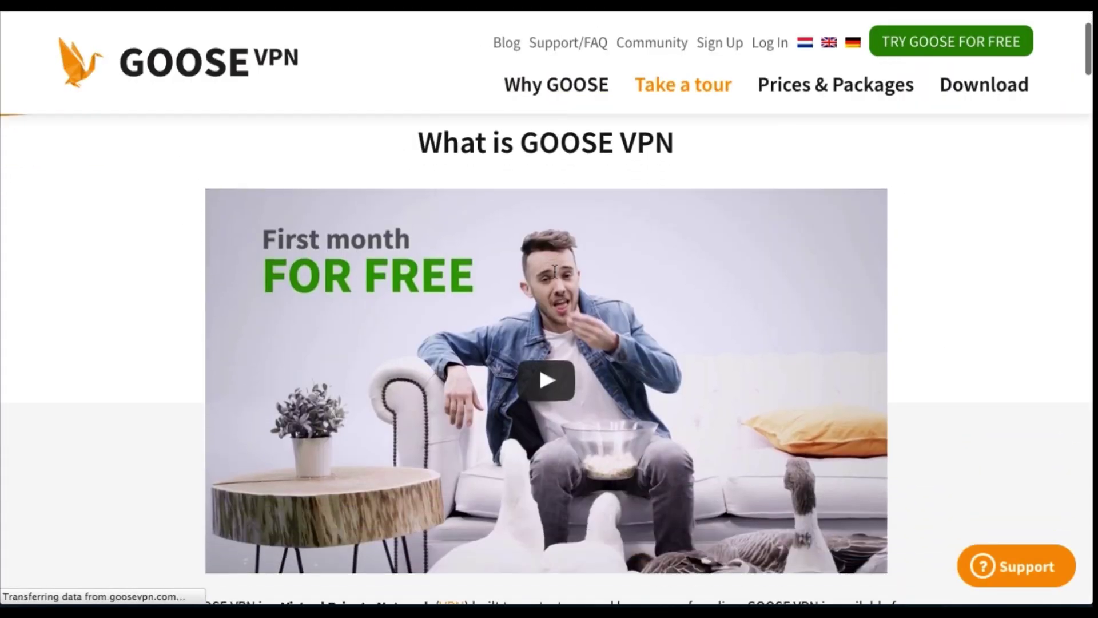
{"action": "scroll", "coordinate": [555, 275], "scroll_direction": "down", "scroll_amount": 7}
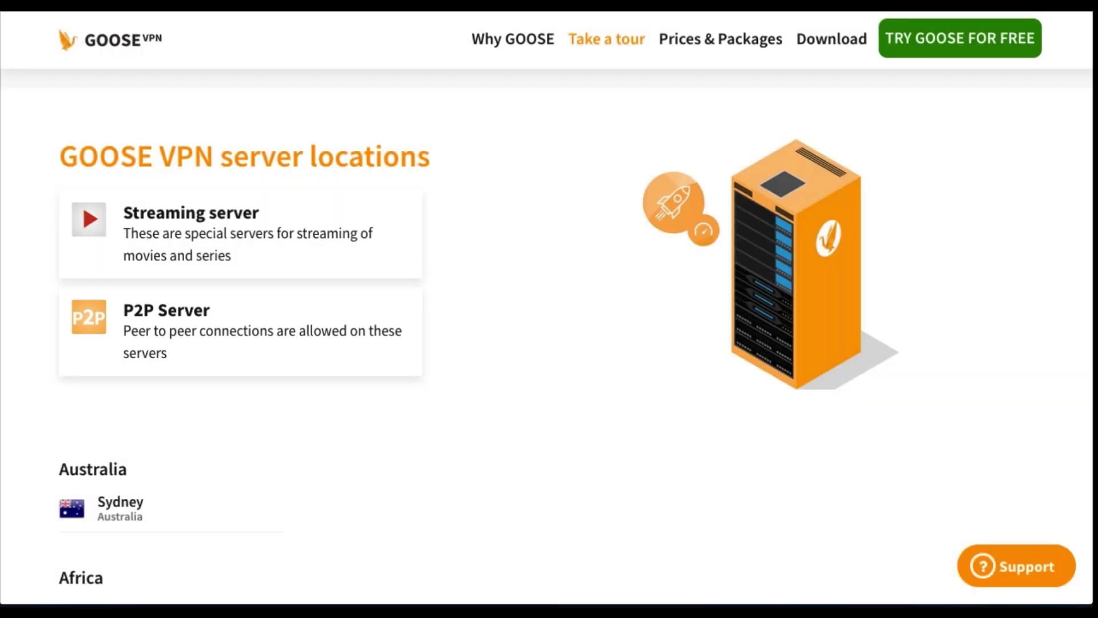
{"action": "scroll", "coordinate": [509, 303], "scroll_direction": "down", "scroll_amount": 8}
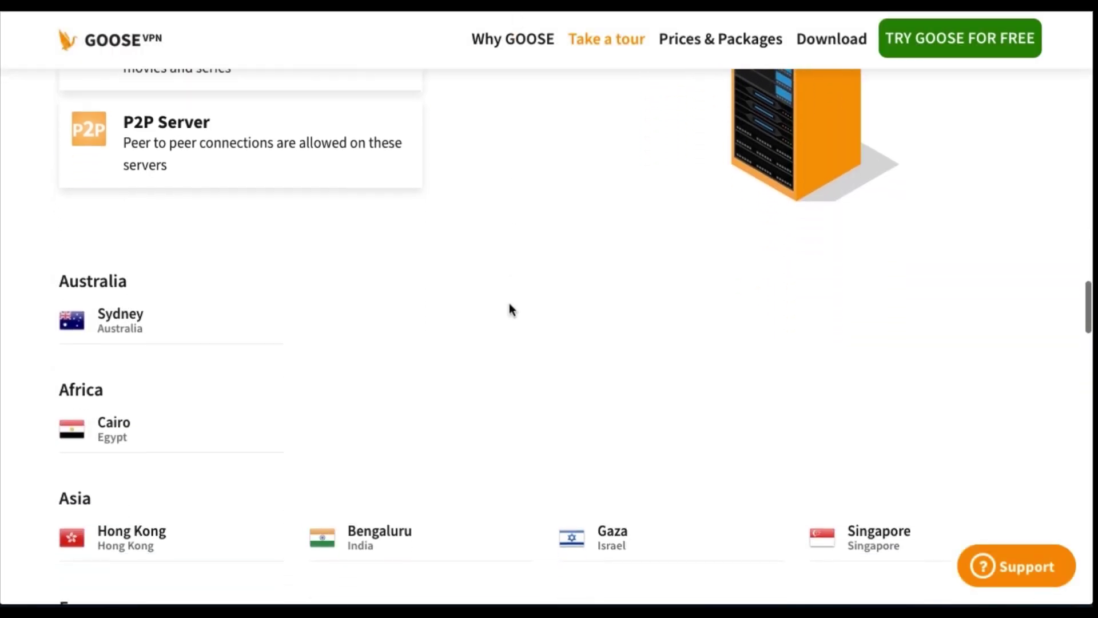
{"action": "scroll", "coordinate": [509, 309], "scroll_direction": "down", "scroll_amount": 5}
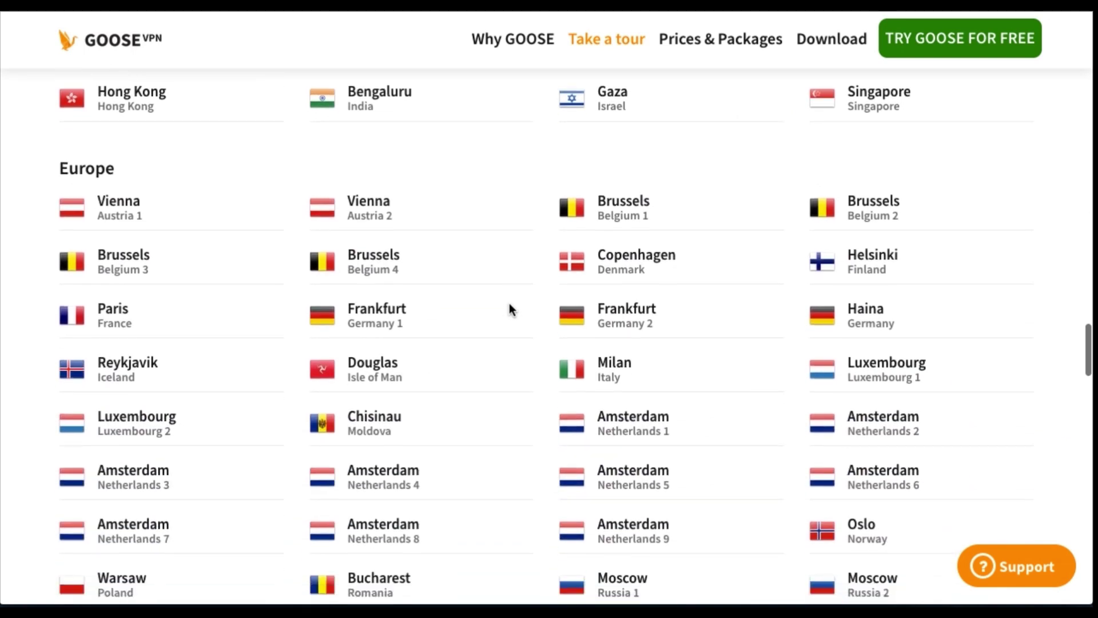
{"action": "scroll", "coordinate": [510, 306], "scroll_direction": "down", "scroll_amount": 9}
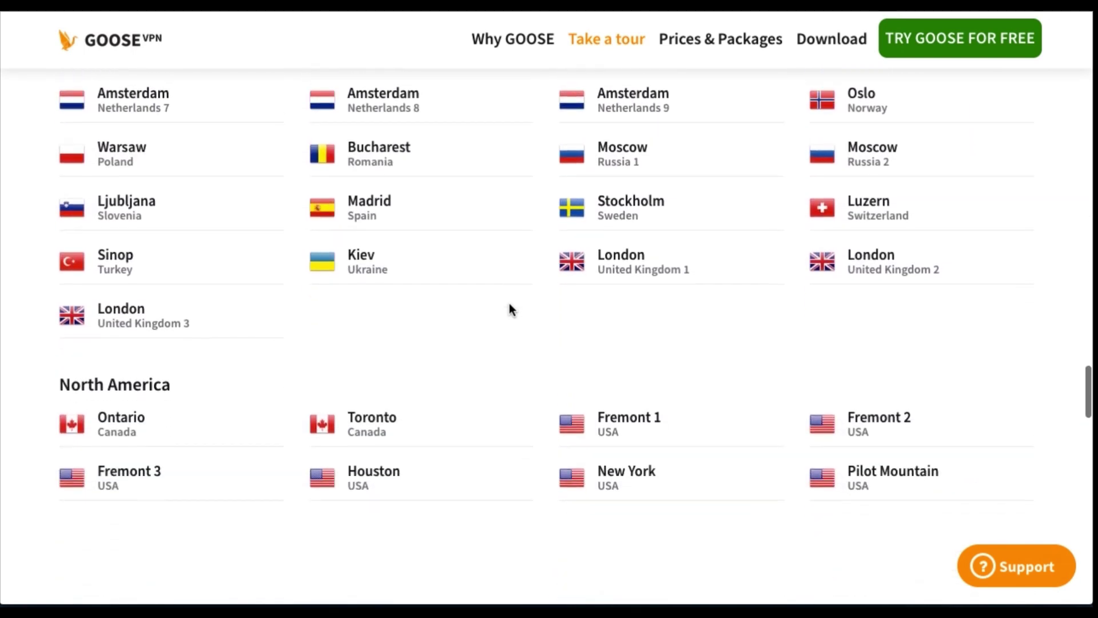
{"action": "scroll", "coordinate": [509, 303], "scroll_direction": "down", "scroll_amount": 1}
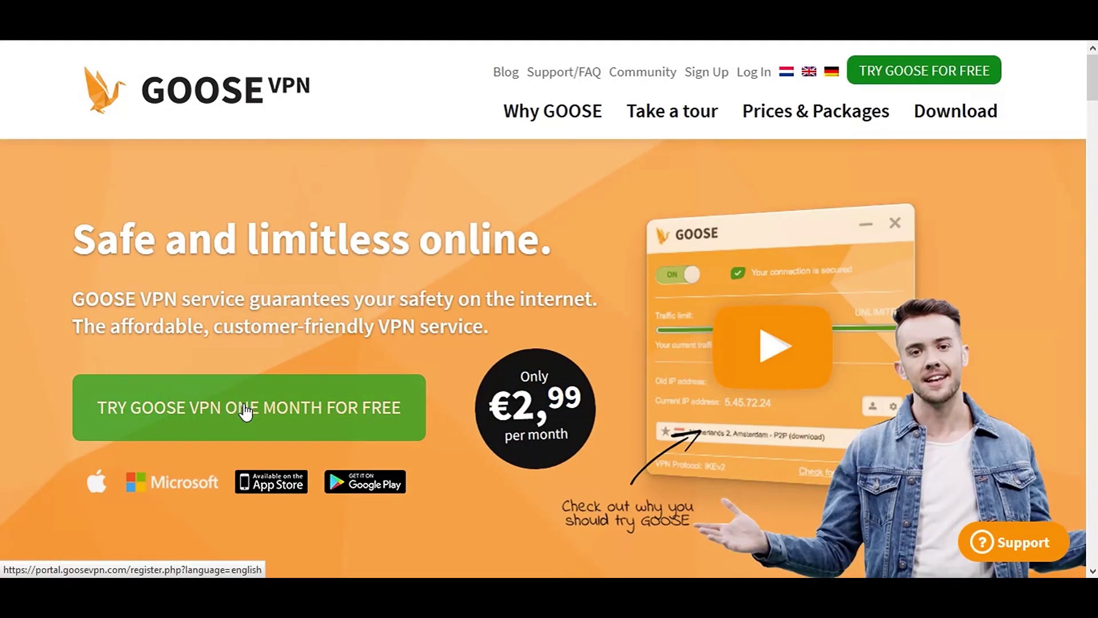
Start the free one-month trial and scroll down to the Unlimited and 50 GB plan cards.
{"action": "left_click", "coordinate": [245, 411]}
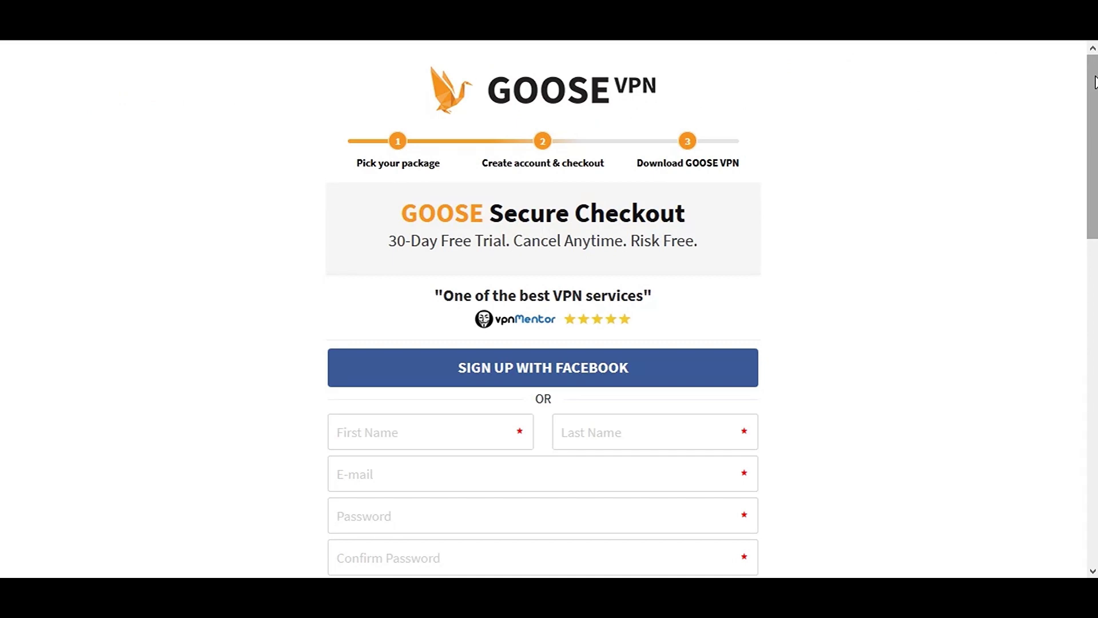
{"action": "left_click_drag", "start_coordinate": [1094, 82], "coordinate": [1094, 304]}
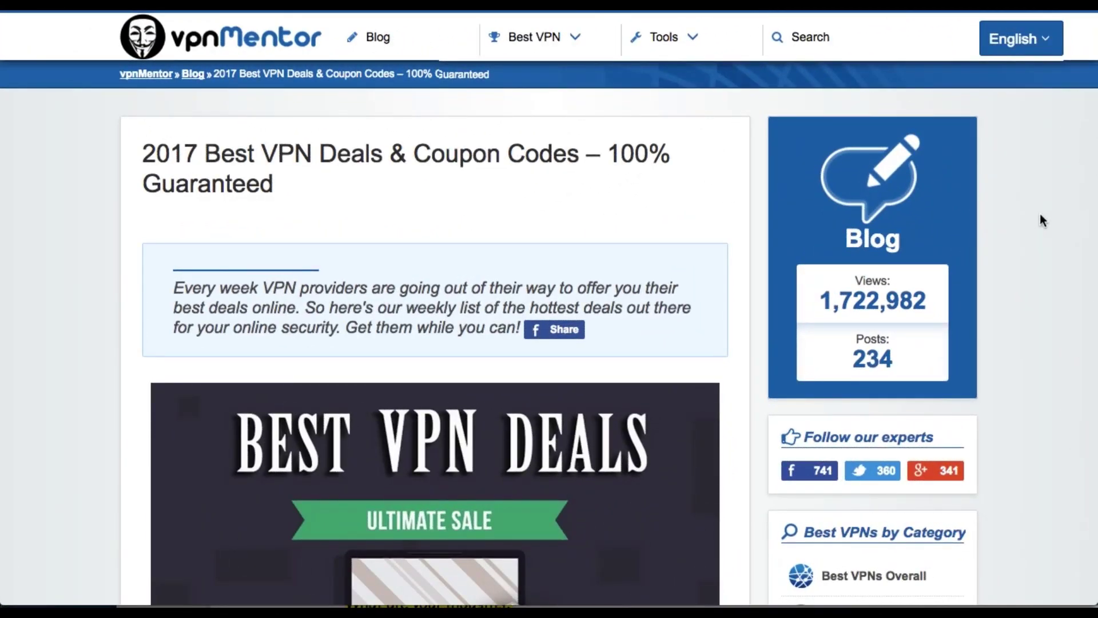
Scroll the vpnMentor deals article past the ExpressVPN section to the NordVPN offer.
{"action": "scroll", "coordinate": [1040, 214], "scroll_direction": "down", "scroll_amount": 2}
{"action": "scroll", "coordinate": [1040, 215], "scroll_direction": "down", "scroll_amount": 4}
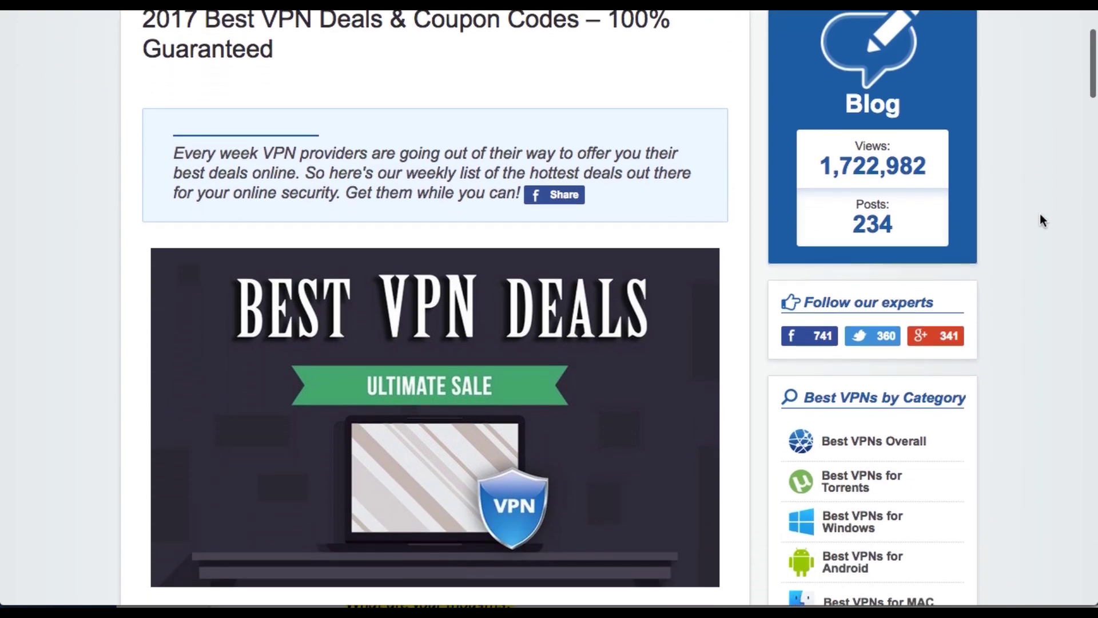
{"action": "scroll", "coordinate": [1039, 214], "scroll_direction": "down", "scroll_amount": 3}
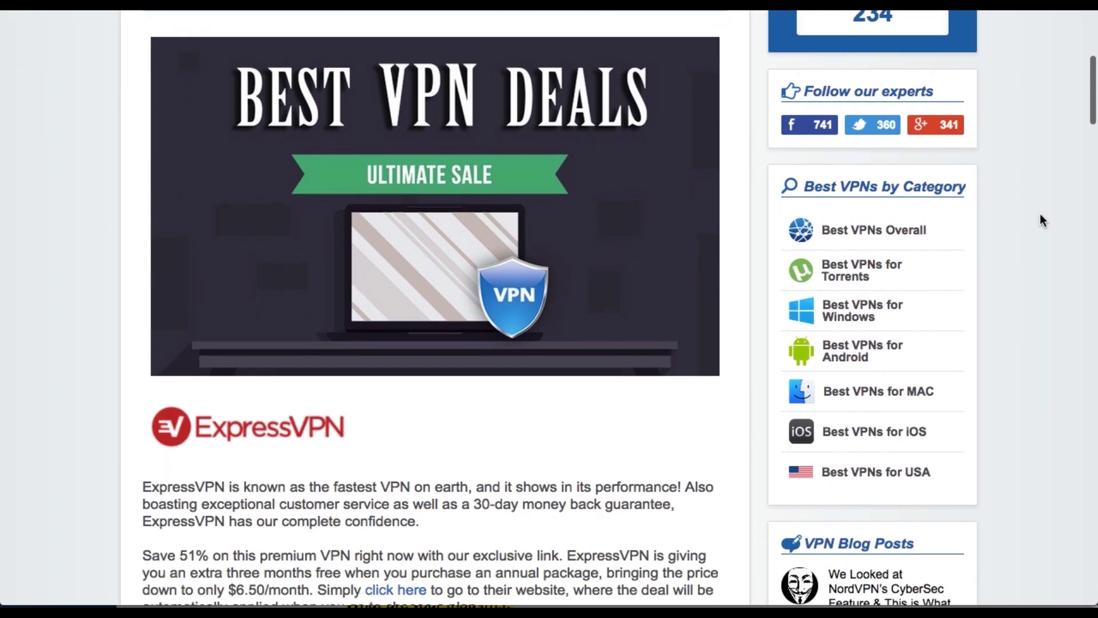
{"action": "scroll", "coordinate": [1039, 214], "scroll_direction": "down", "scroll_amount": 4}
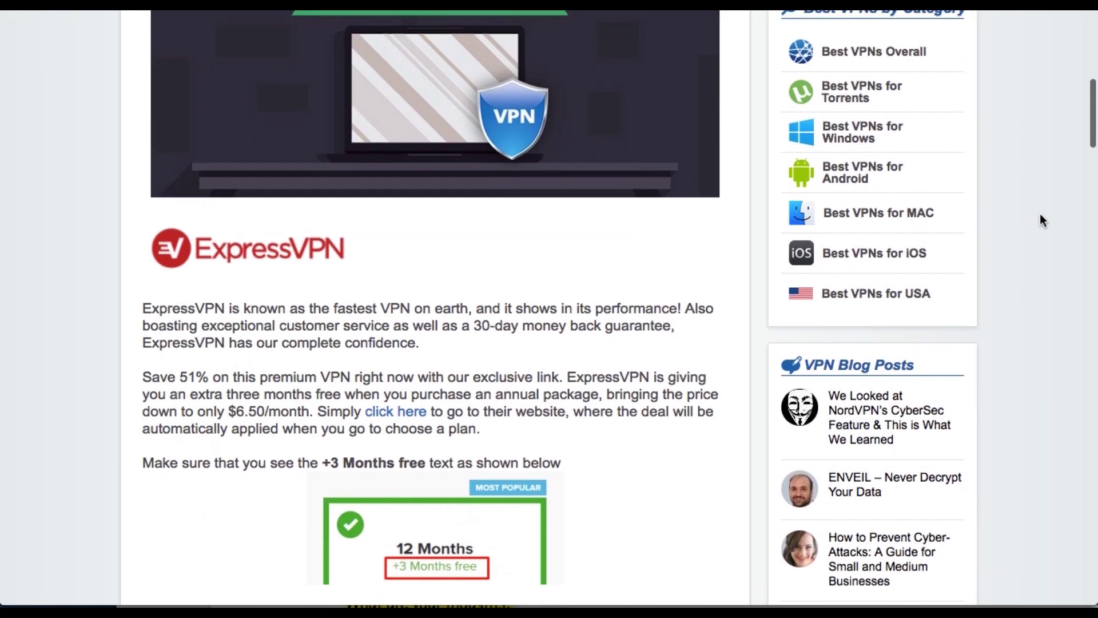
{"action": "scroll", "coordinate": [1039, 214], "scroll_direction": "down", "scroll_amount": 2}
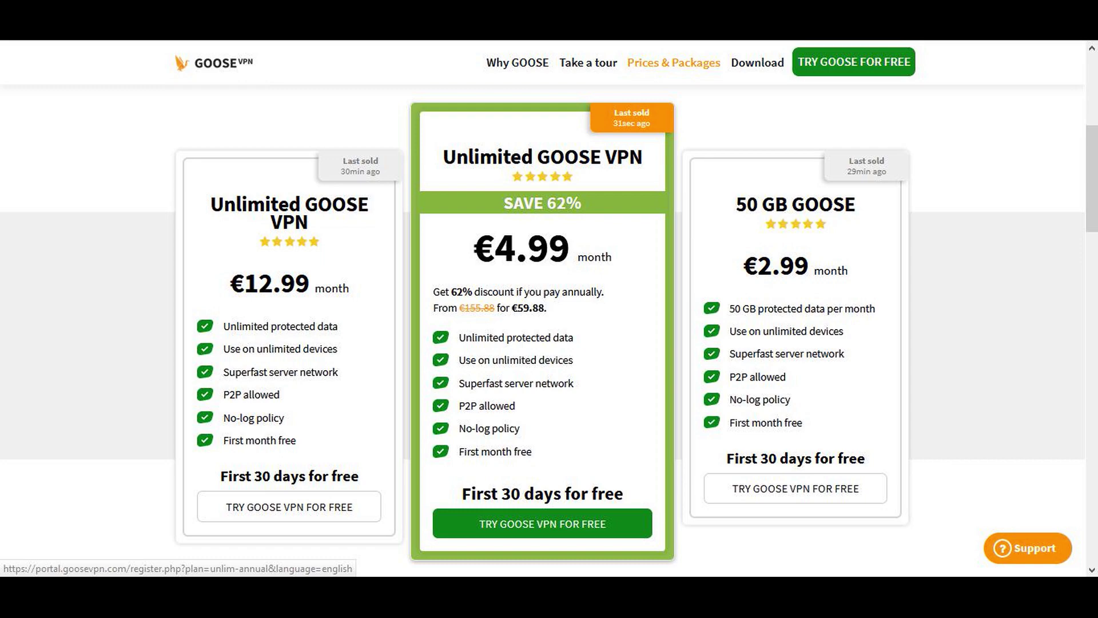
Choose the €4.99 annual Unlimited GOOSE VPN plan's free trial.
{"action": "left_click", "coordinate": [542, 523]}
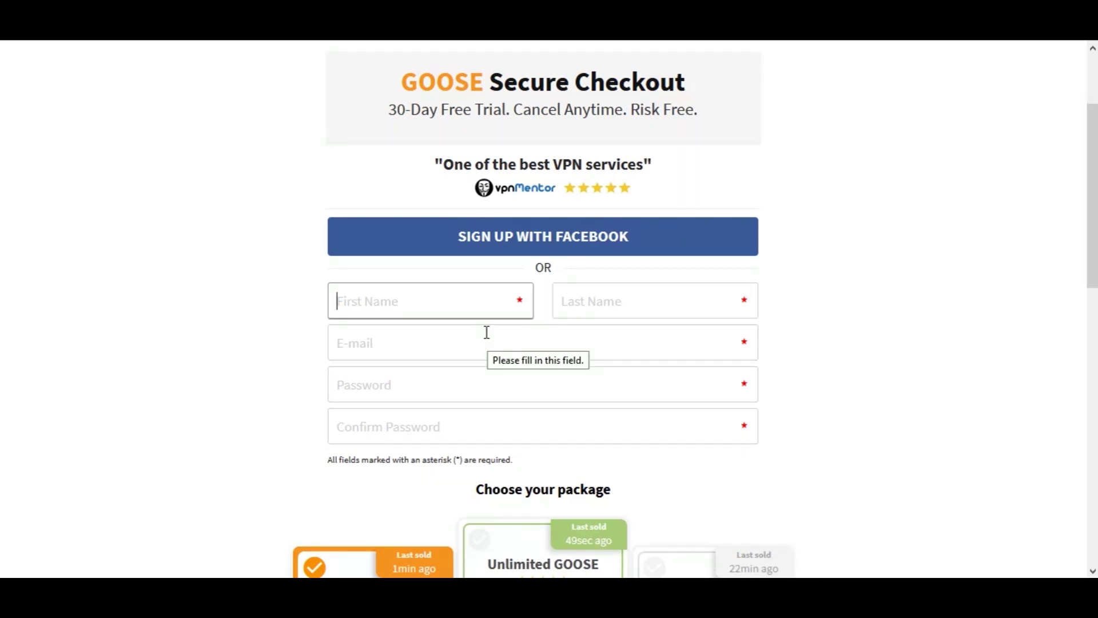
Enter the first name, last name, e-mail address and password on the checkout form.
{"action": "type", "text": "g"}
{"action": "left_click", "coordinate": [581, 309]}
{"action": "type", "text": "a"}
{"action": "left_click", "coordinate": [553, 348]}
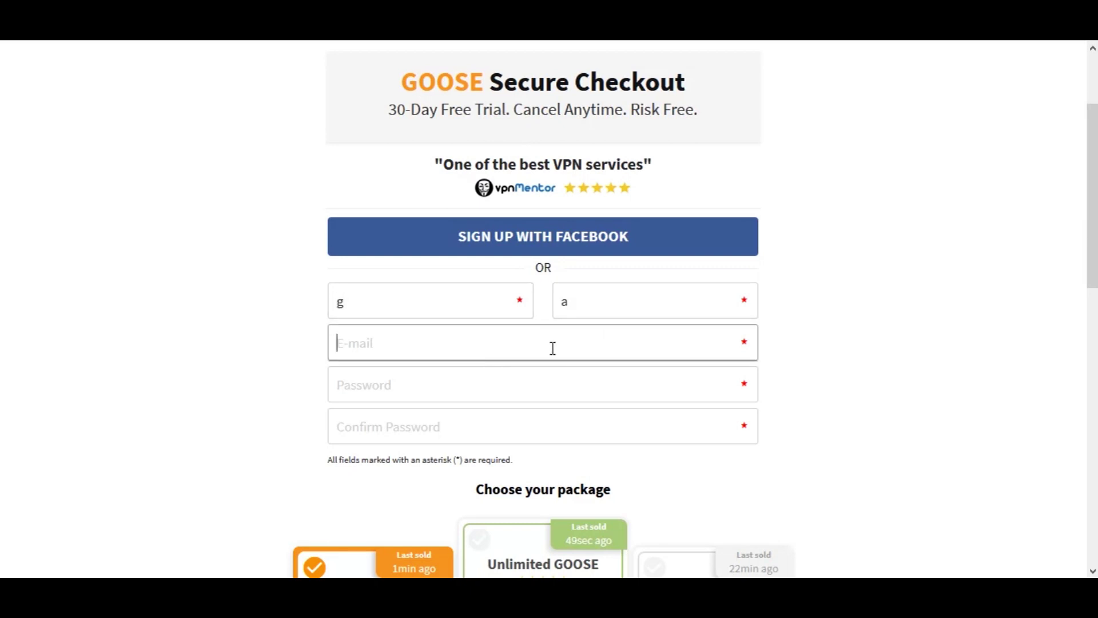
{"action": "type", "text": "g"}
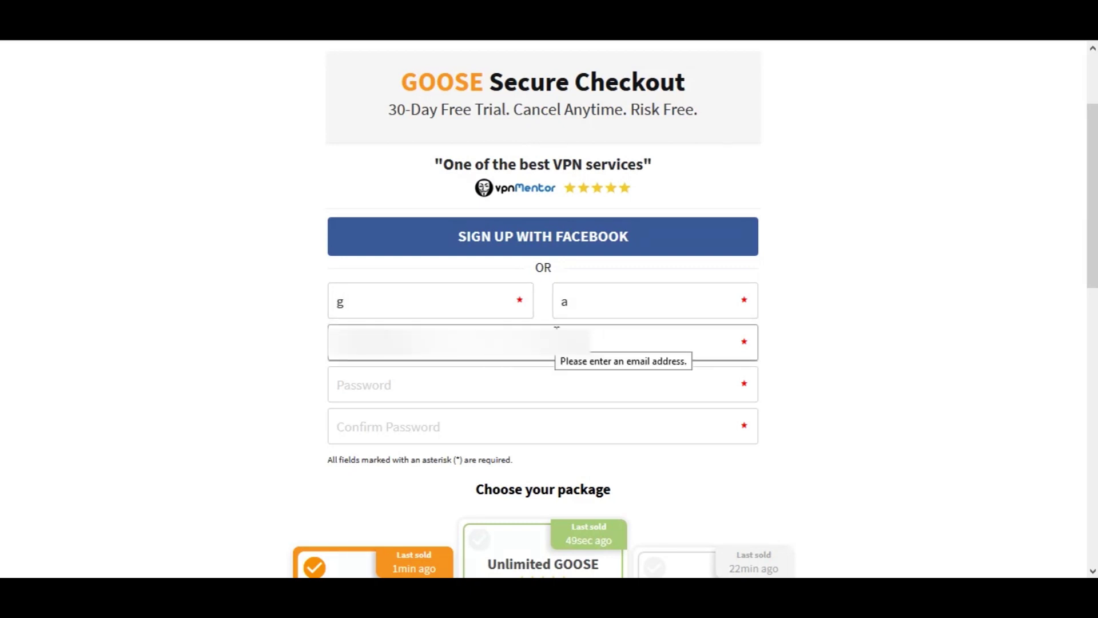
{"action": "left_click", "coordinate": [527, 382]}
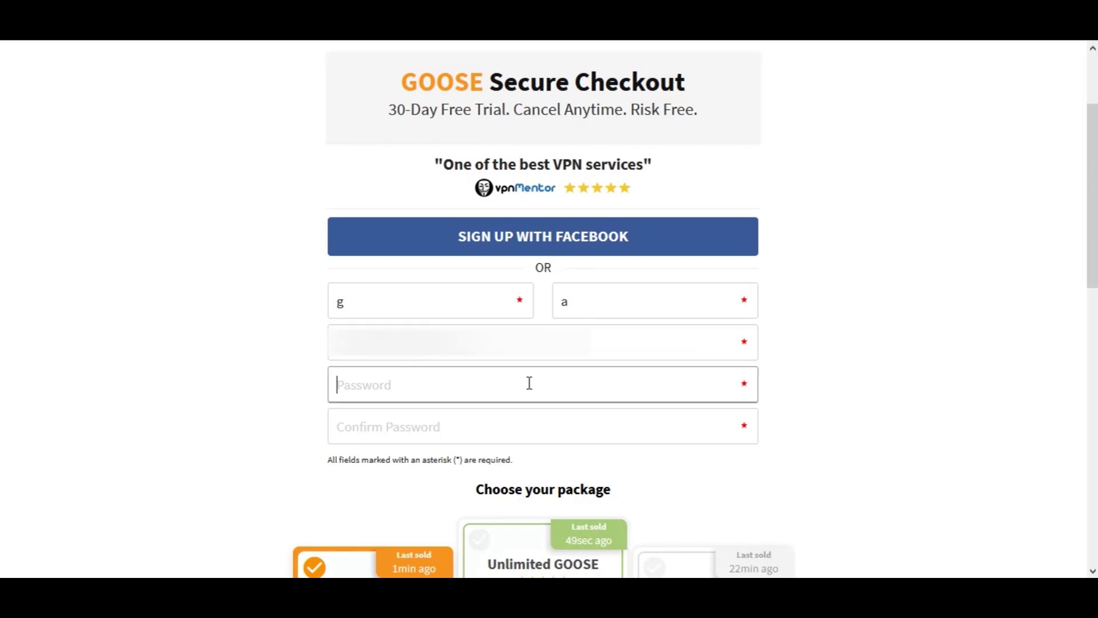
{"action": "type", "text": "••"}
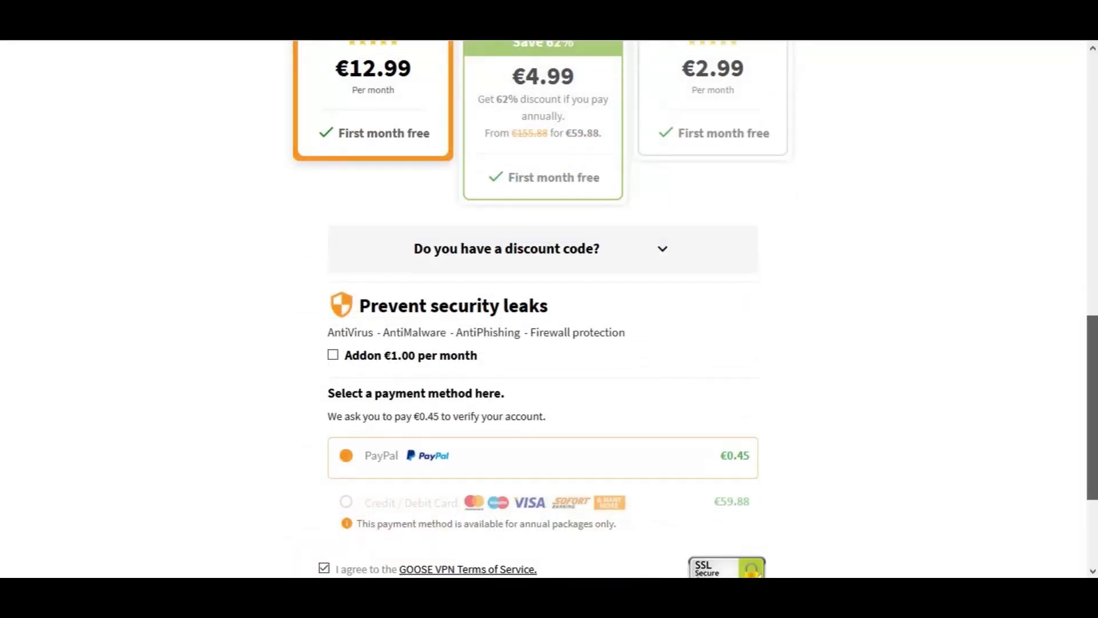
{"action": "scroll", "coordinate": [549, 309], "scroll_direction": "down", "scroll_amount": 3}
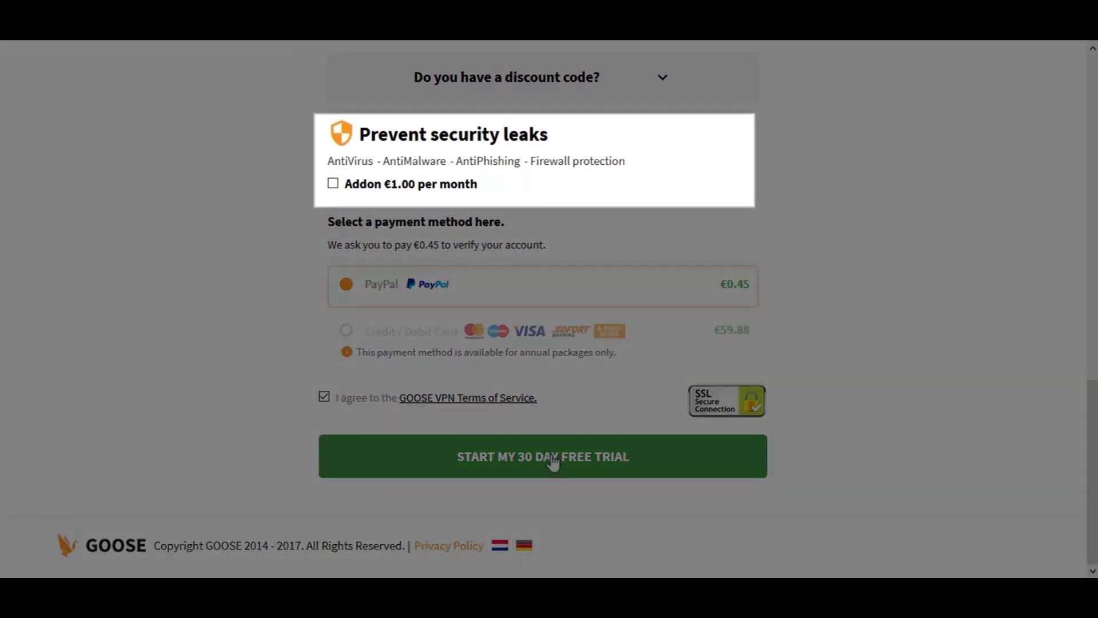
Submit the sign-up with PayPal to start the 30-day free Unlimited subscription until 13-08-2017.
{"action": "left_click", "coordinate": [553, 461]}
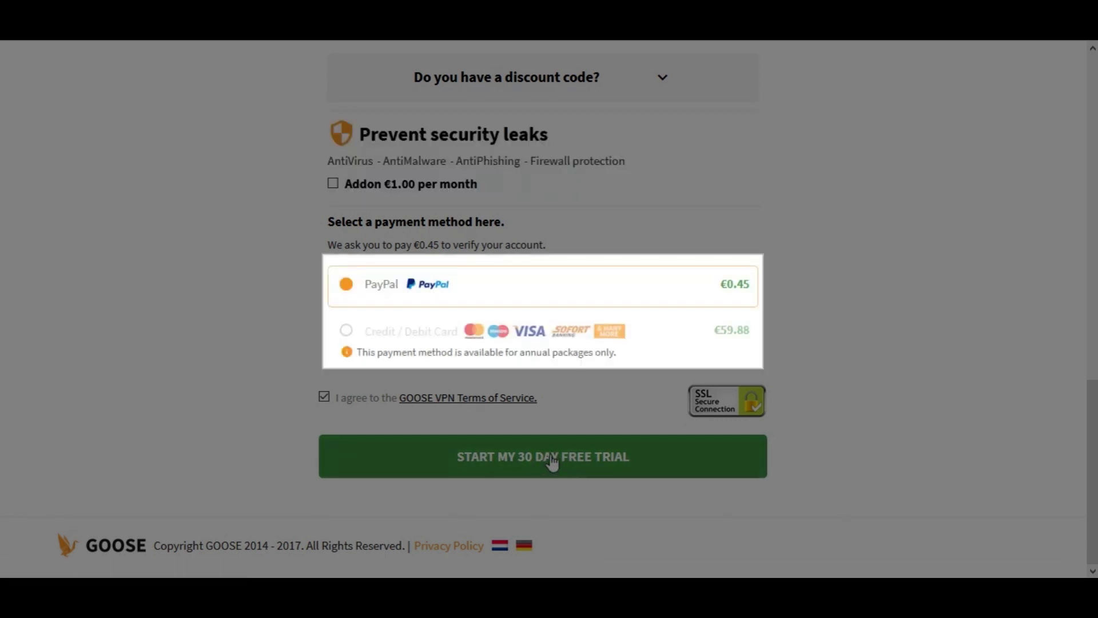
{"action": "left_click", "coordinate": [552, 457]}
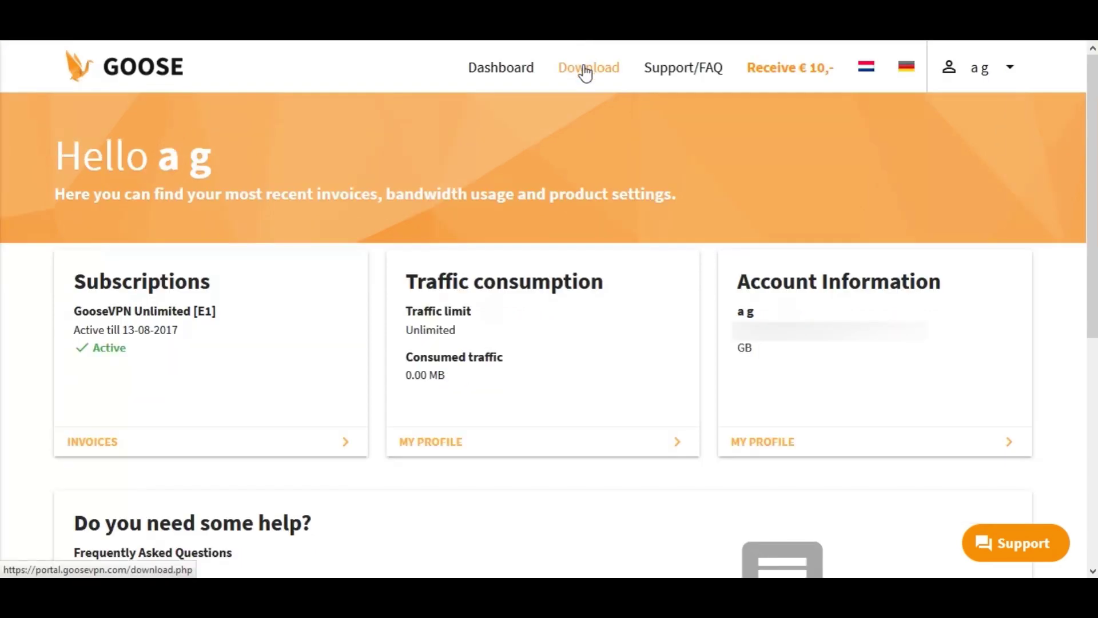
Open the Download page and browse the Windows, Router and Other device download options.
{"action": "left_click", "coordinate": [586, 69]}
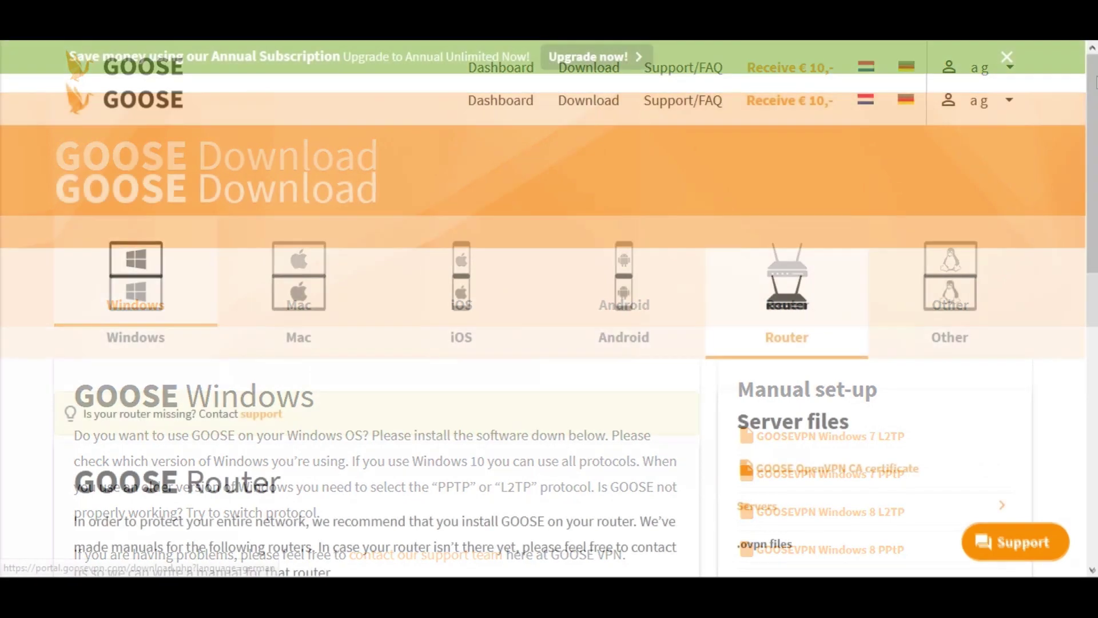
{"action": "scroll", "coordinate": [549, 309], "scroll_direction": "down", "scroll_amount": 2}
{"action": "scroll", "coordinate": [549, 308], "scroll_direction": "down", "scroll_amount": 4}
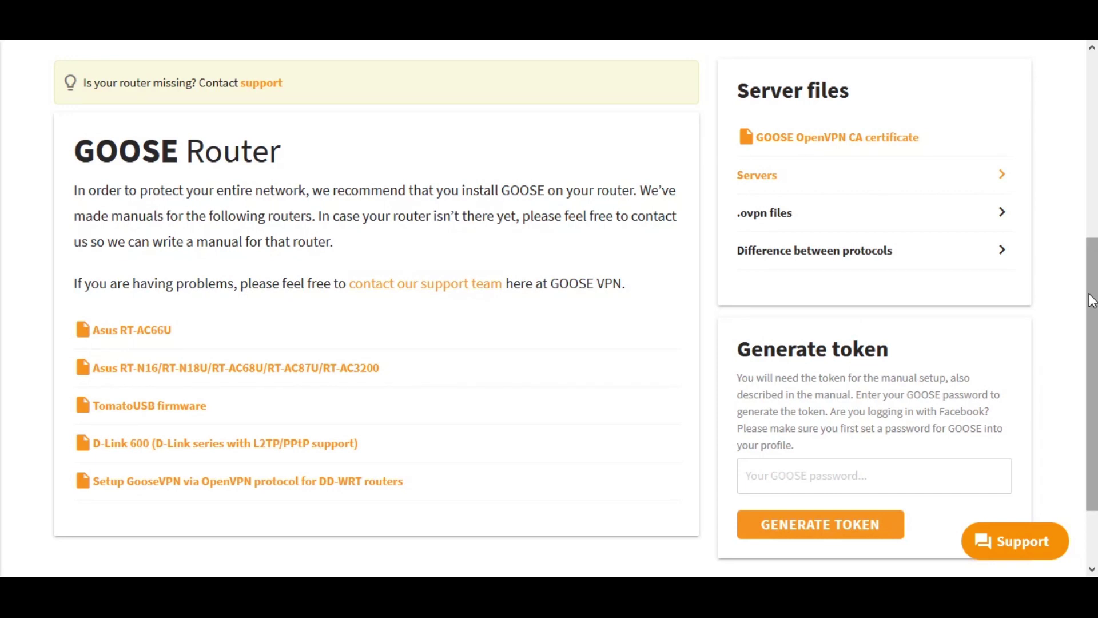
{"action": "left_click_drag", "start_coordinate": [1091, 300], "coordinate": [1091, 117]}
{"action": "left_click", "coordinate": [951, 284]}
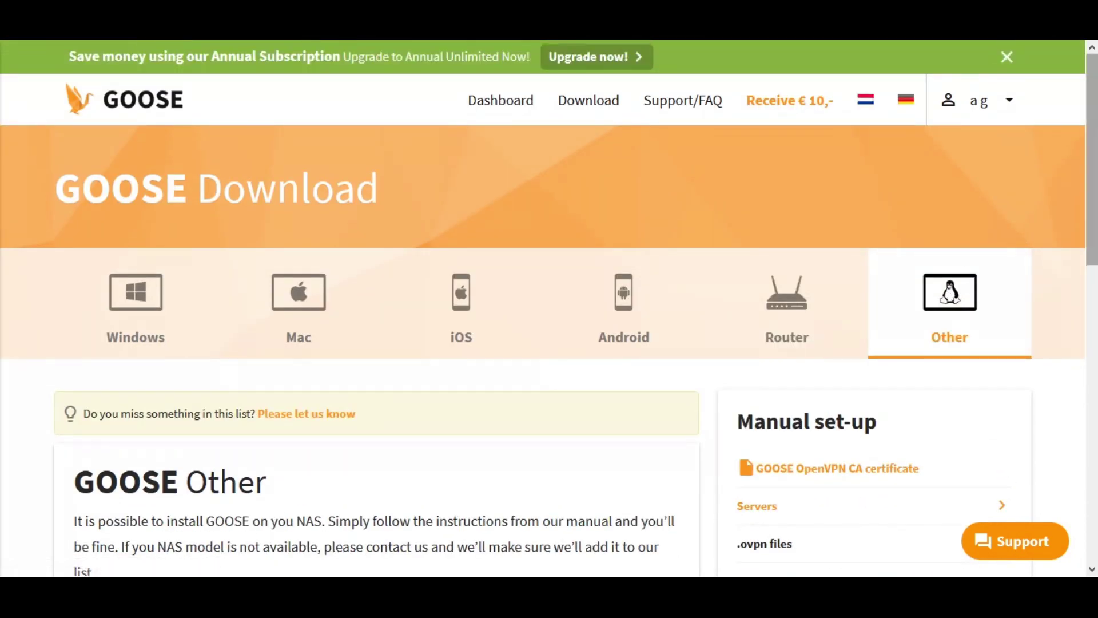
{"action": "scroll", "coordinate": [1093, 85], "scroll_direction": "down", "scroll_amount": 3}
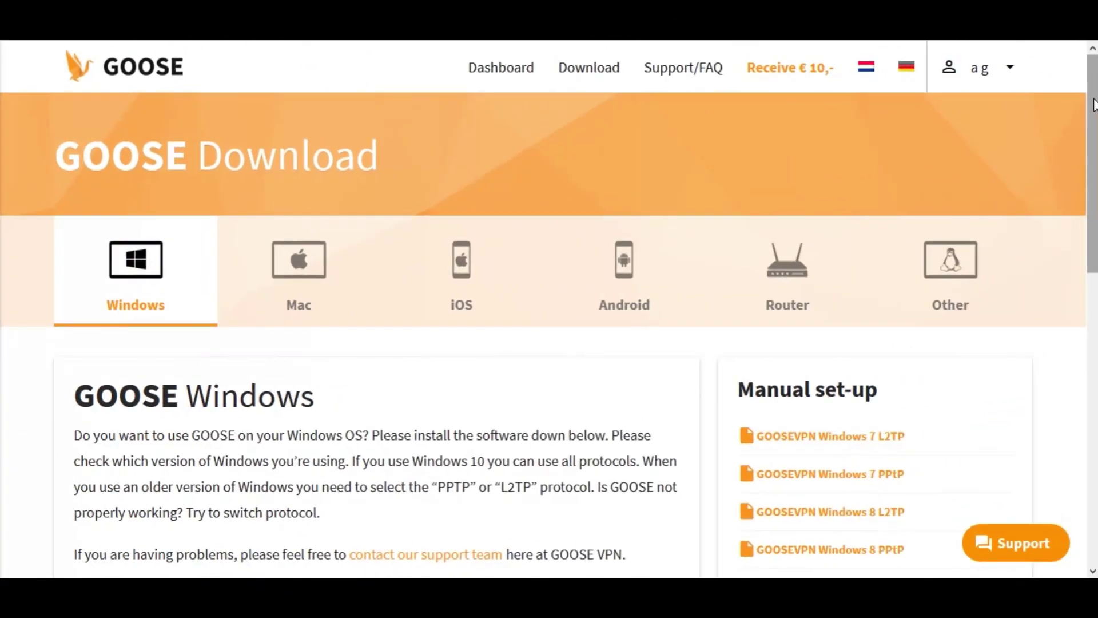
{"action": "scroll", "coordinate": [1093, 102], "scroll_direction": "down", "scroll_amount": 5}
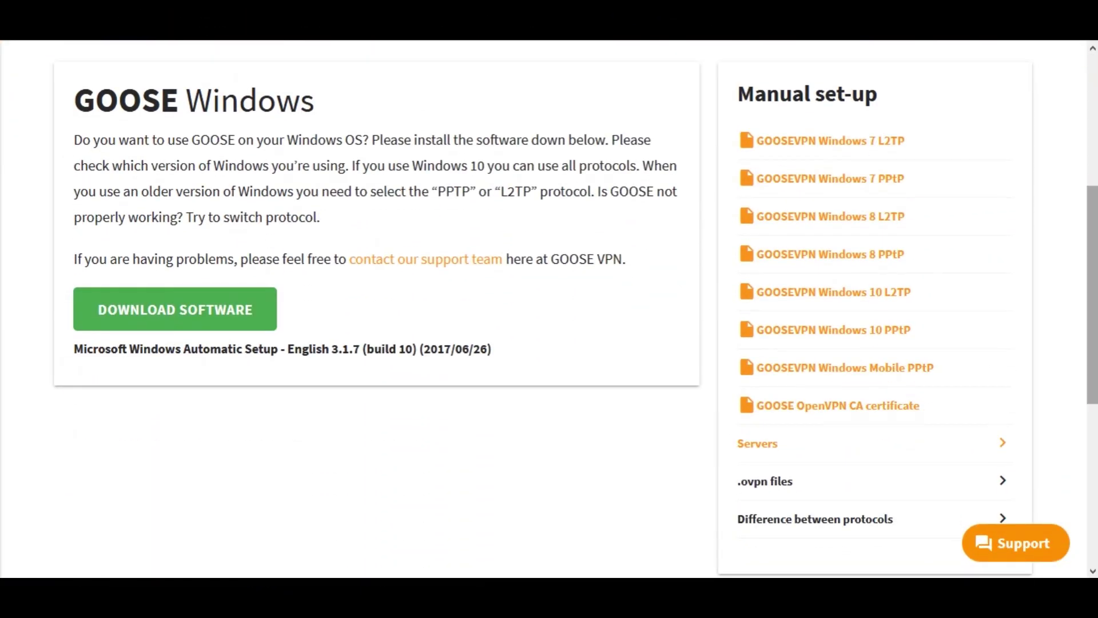
Save the Windows setup file, install GOOSE VPN, and dismiss its annual-subscription banner.
{"action": "left_click", "coordinate": [181, 308]}
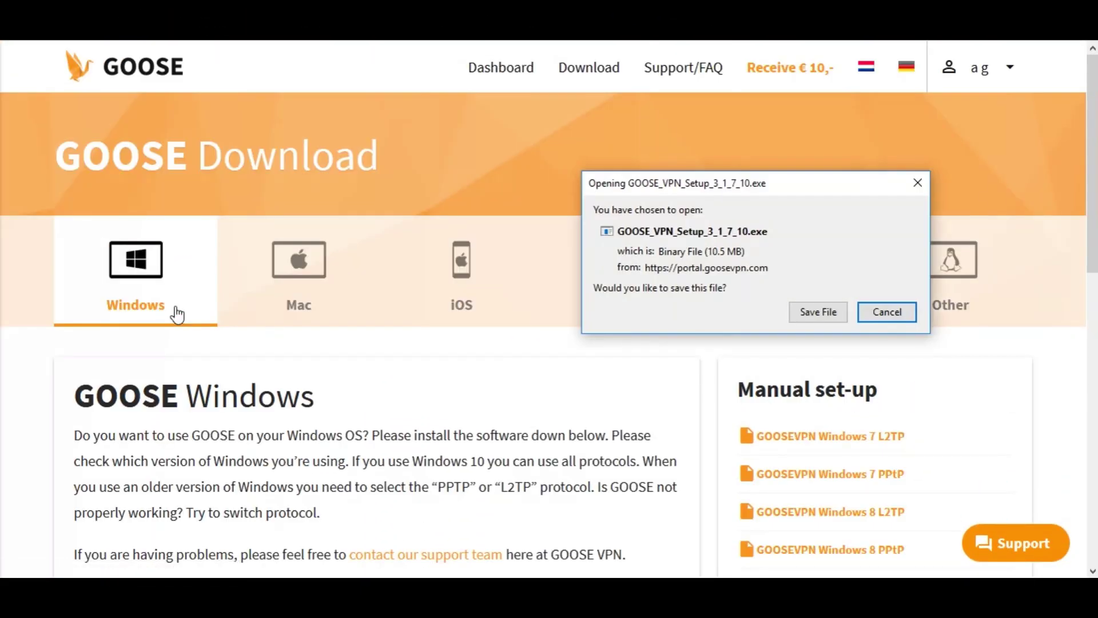
{"action": "left_click", "coordinate": [818, 311]}
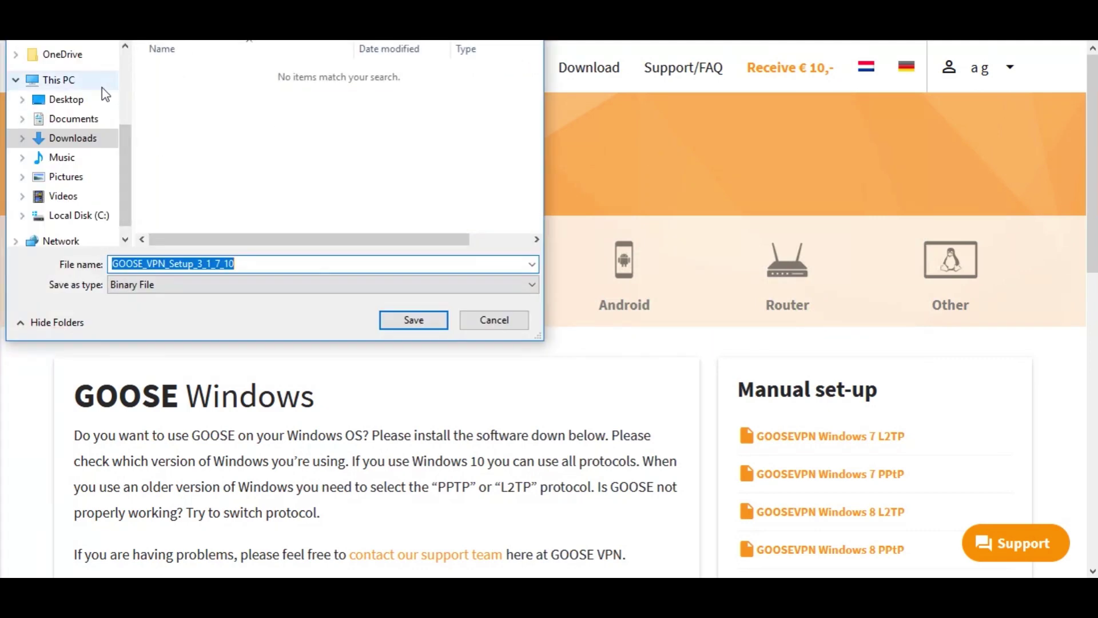
{"action": "left_click", "coordinate": [414, 322]}
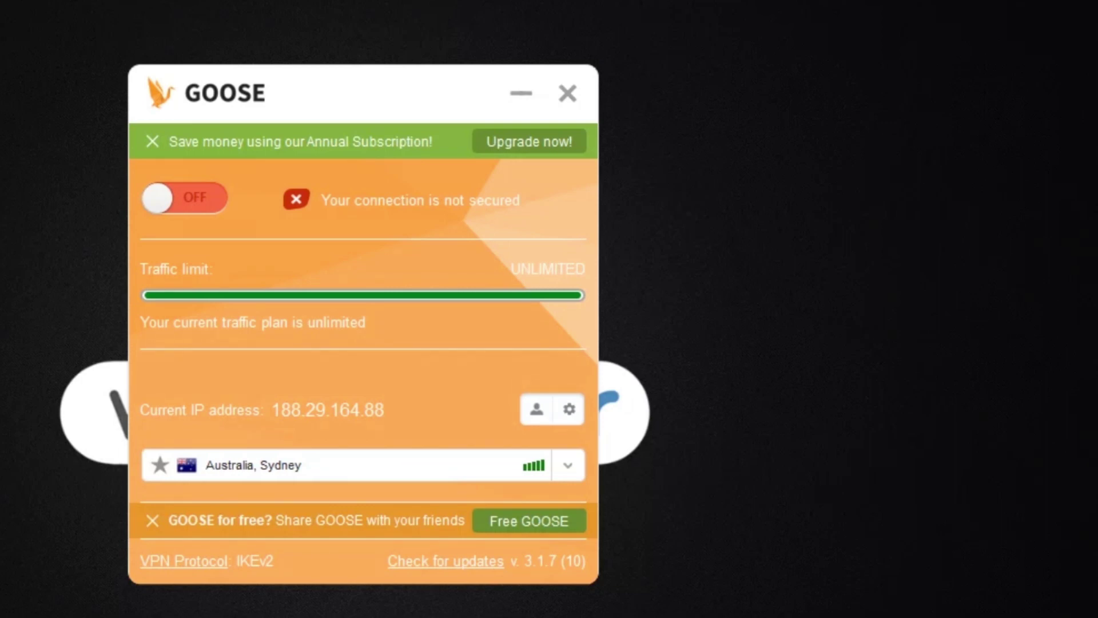
{"action": "left_click", "coordinate": [153, 143]}
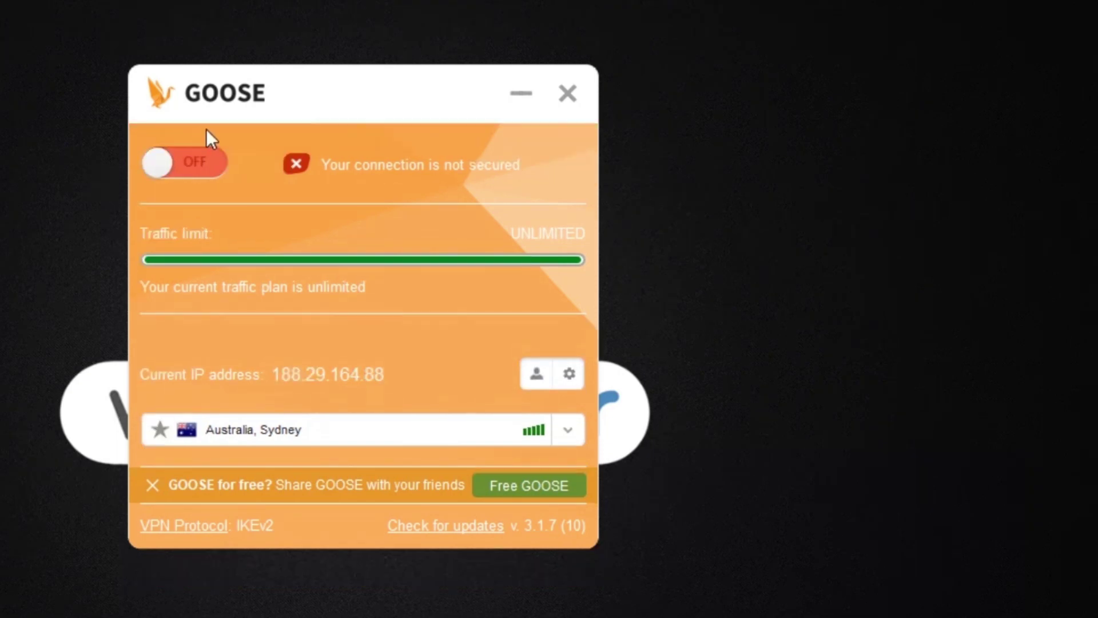
Dismiss the free GOOSE banner and switch the VPN protocol from PPtP to OpenVPN.
{"action": "left_click", "coordinate": [151, 486]}
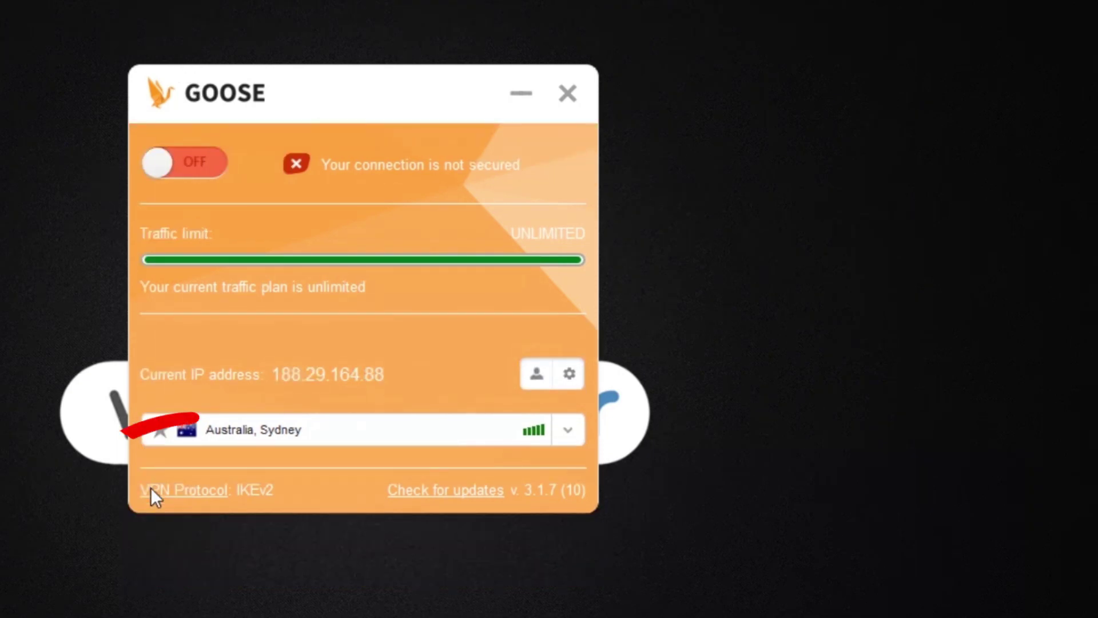
{"action": "left_click", "coordinate": [190, 490]}
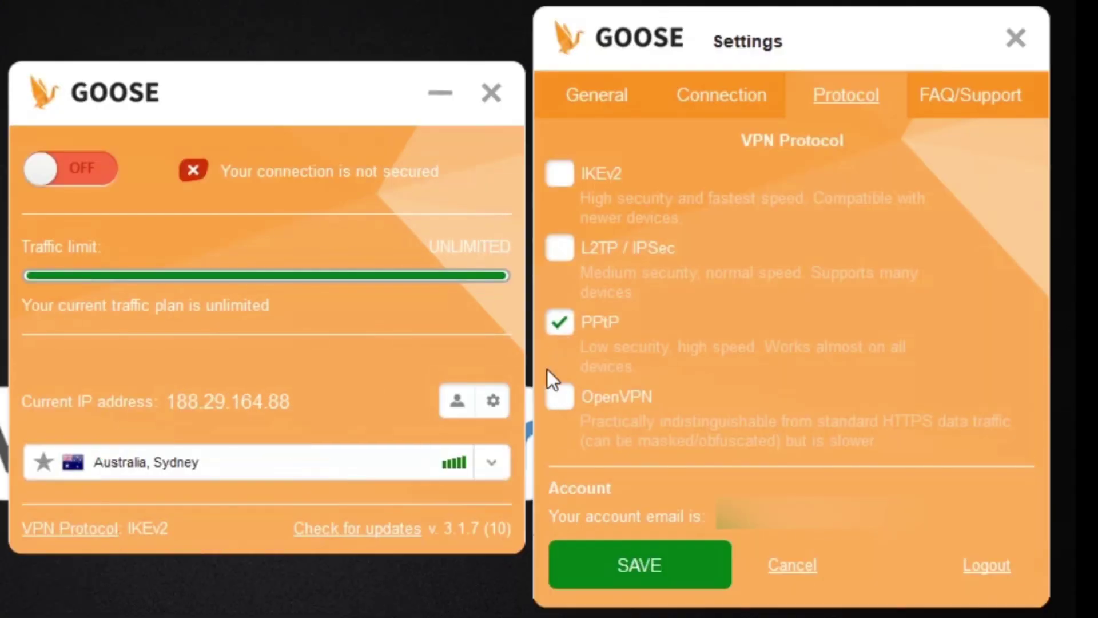
{"action": "left_click", "coordinate": [563, 396]}
{"action": "left_click", "coordinate": [595, 100]}
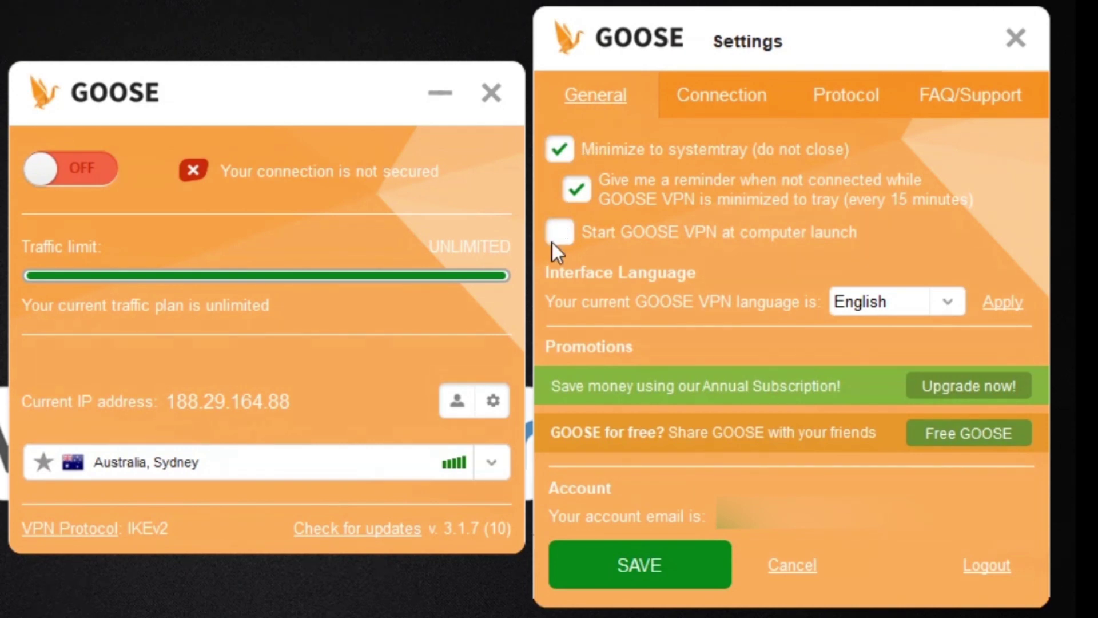
Enable automatic connection to the favourite server, review FAQ/Support, then return to the server list.
{"action": "left_click", "coordinate": [726, 106]}
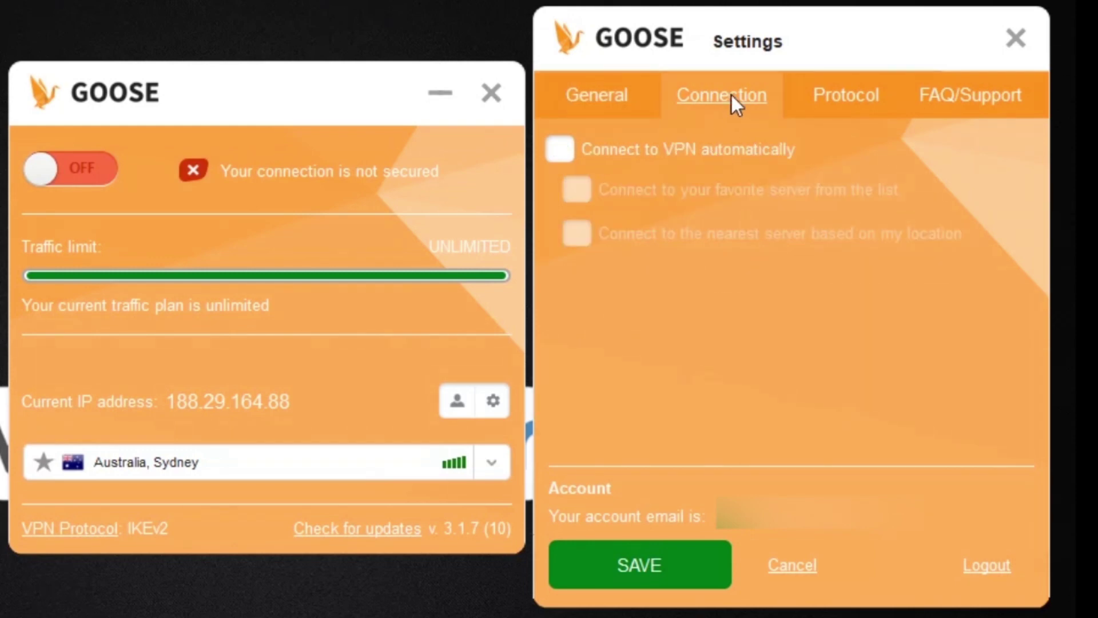
{"action": "left_click", "coordinate": [560, 144]}
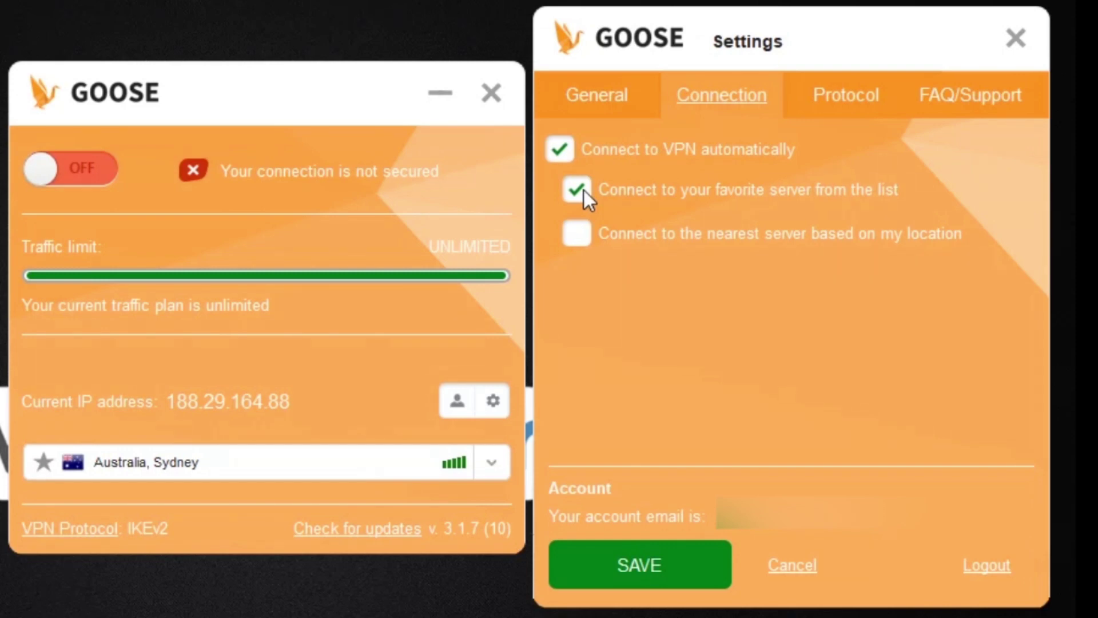
{"action": "left_click", "coordinate": [962, 95]}
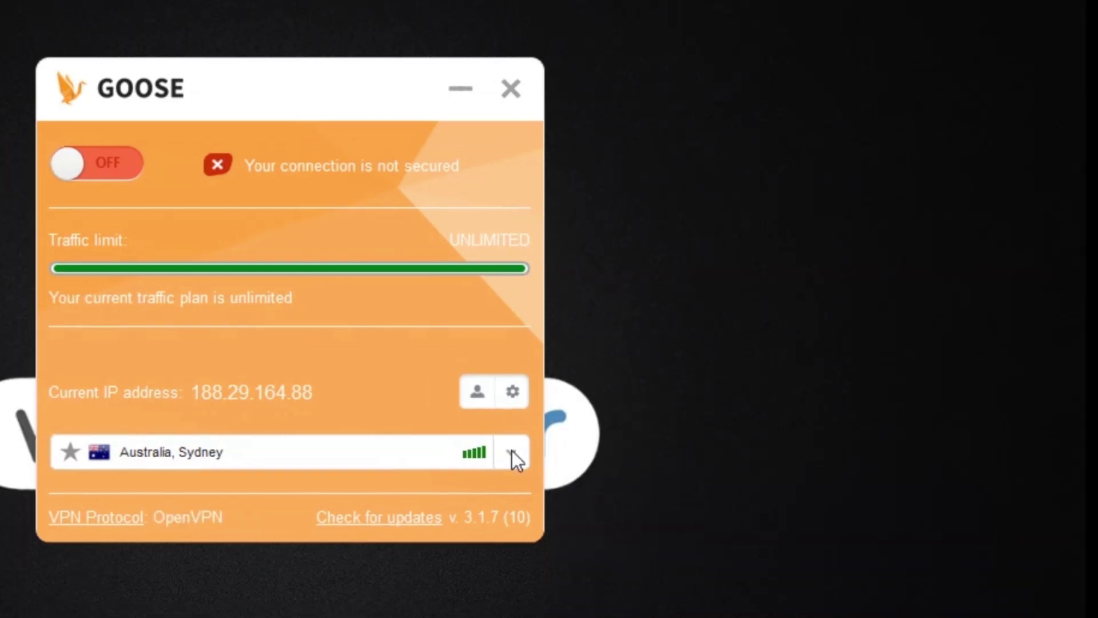
{"action": "left_click", "coordinate": [491, 462]}
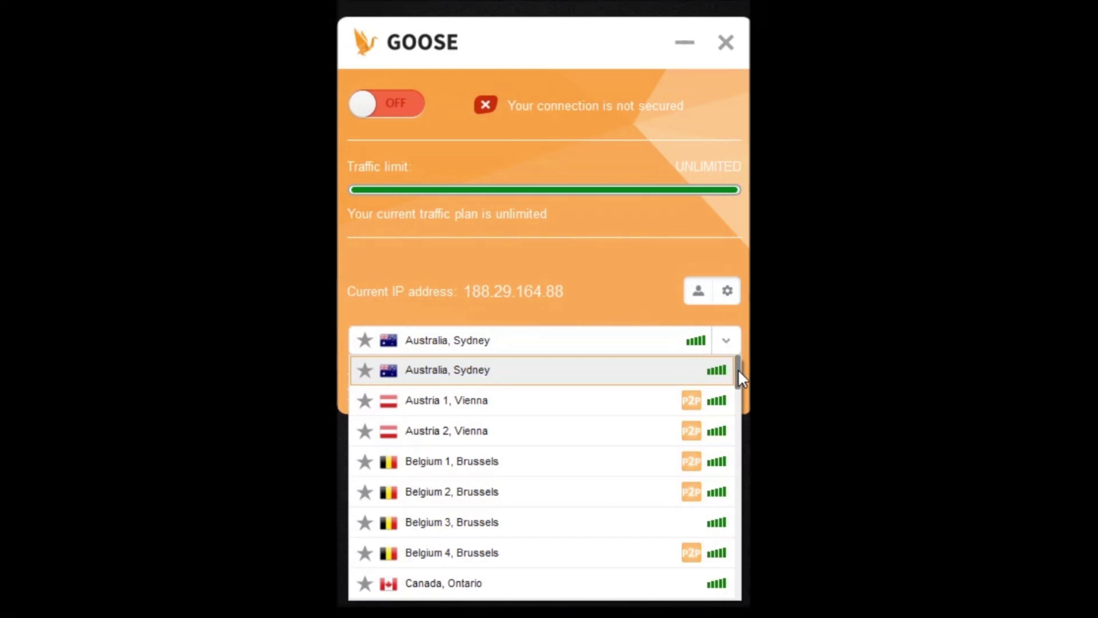
Scroll through the server list, where several Vienna and Brussels servers are marked P2P.
{"action": "left_click_drag", "start_coordinate": [737, 371], "coordinate": [740, 400]}
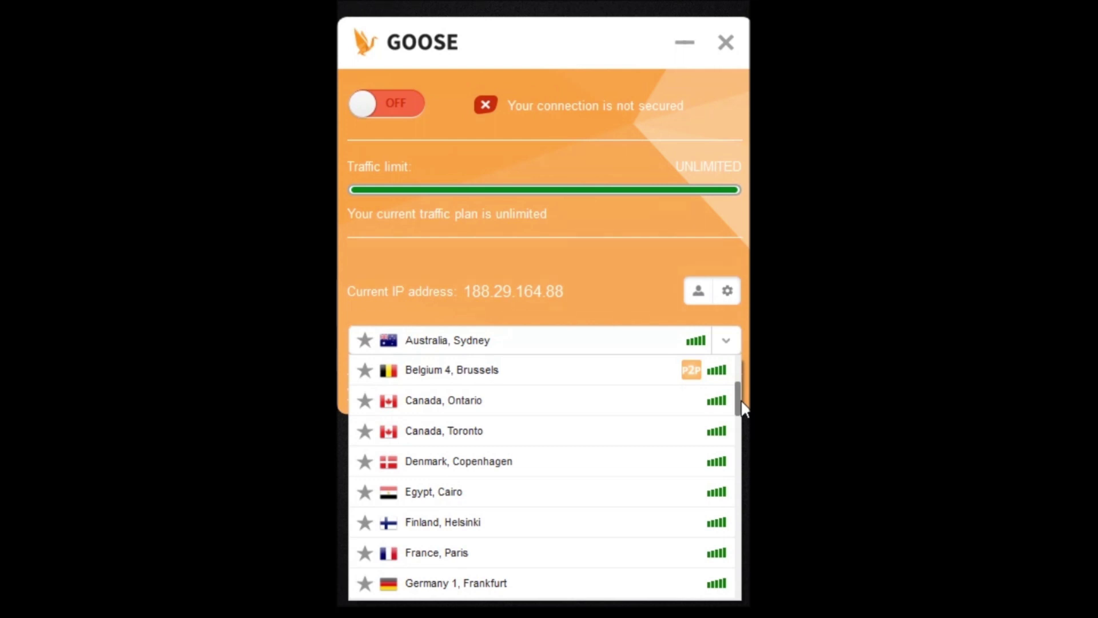
{"action": "left_click_drag", "start_coordinate": [740, 399], "coordinate": [732, 382]}
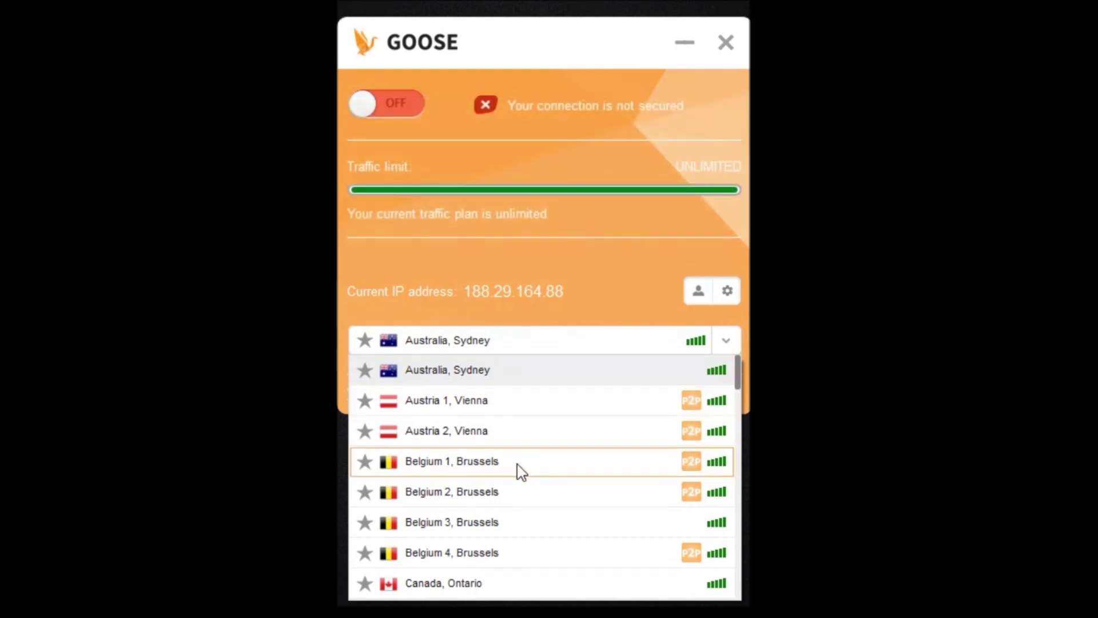
Connect the VPN through Belgium 1, Brussels, getting IP 185.104.186.13.
{"action": "left_click", "coordinate": [517, 464]}
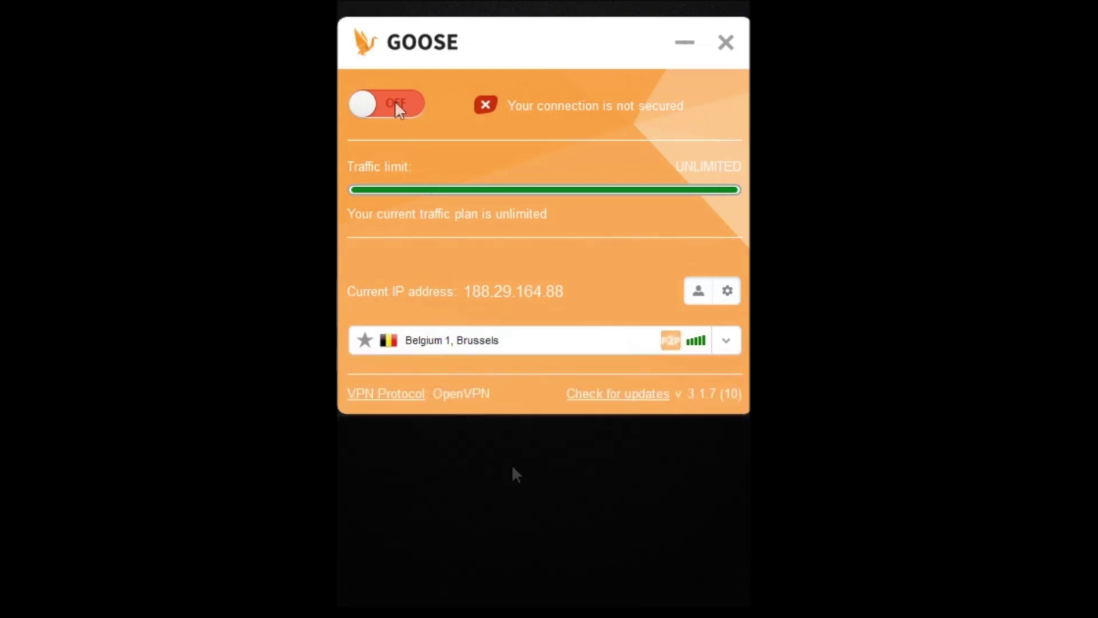
{"action": "left_click", "coordinate": [370, 101]}
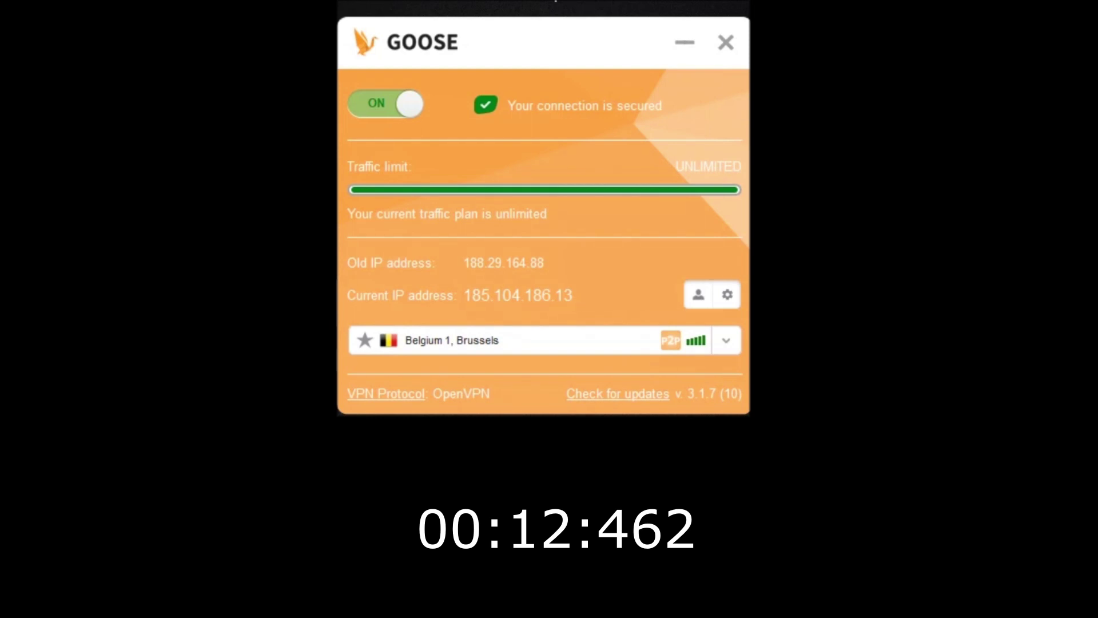
Turn the GOOSE VPN connection off.
{"action": "left_click", "coordinate": [382, 106]}
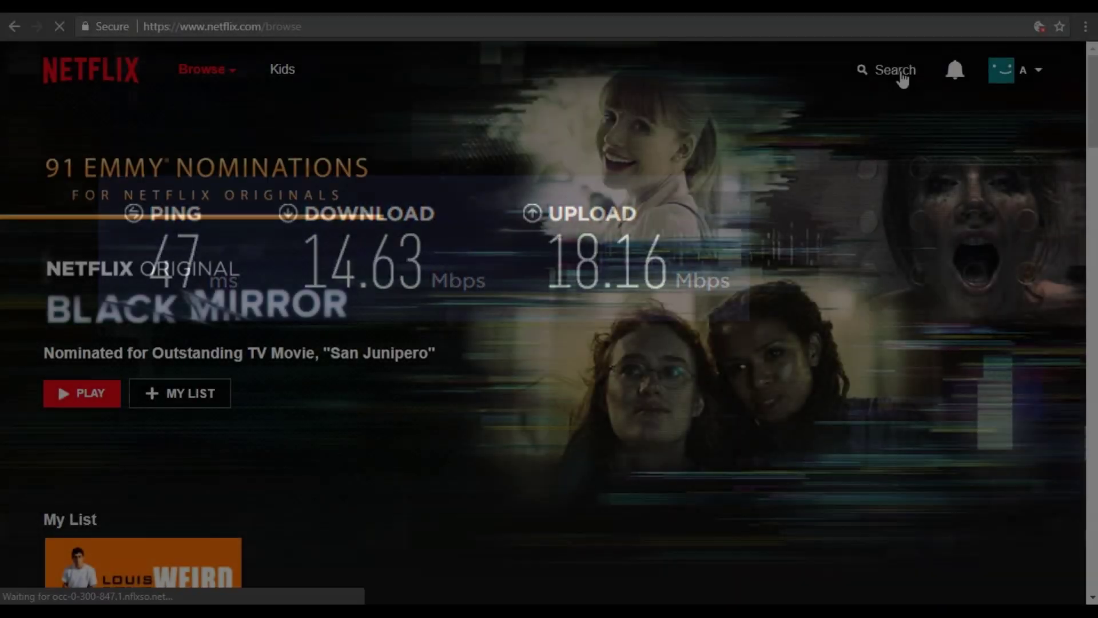
Search Netflix for 'lost' and scroll through the results led by Lost & Found.
{"action": "left_click", "coordinate": [903, 69]}
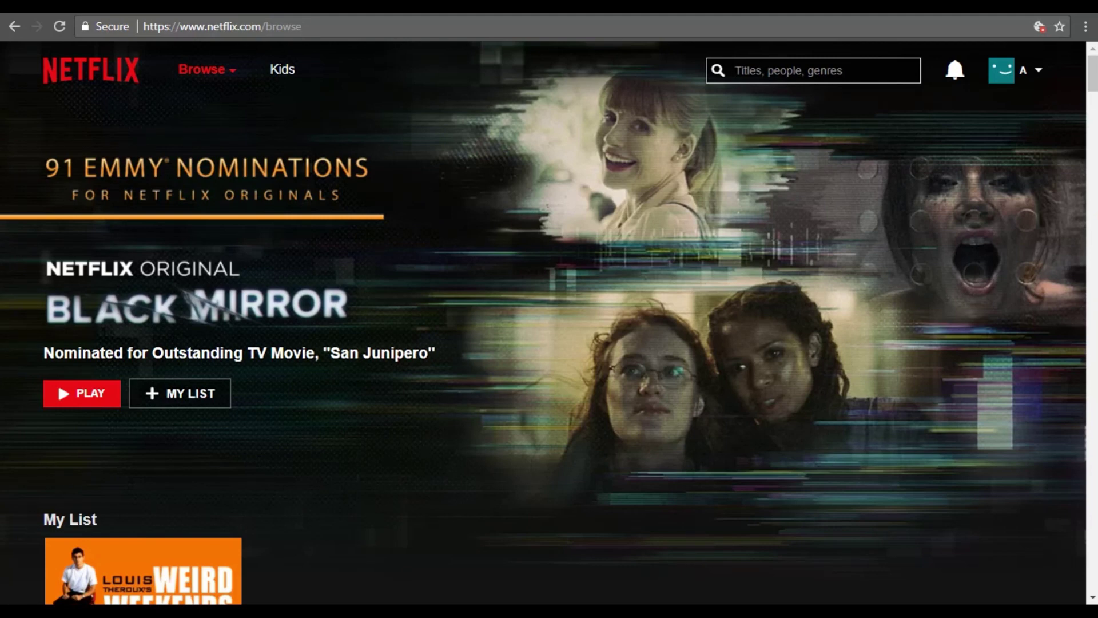
{"action": "type", "text": "lost"}
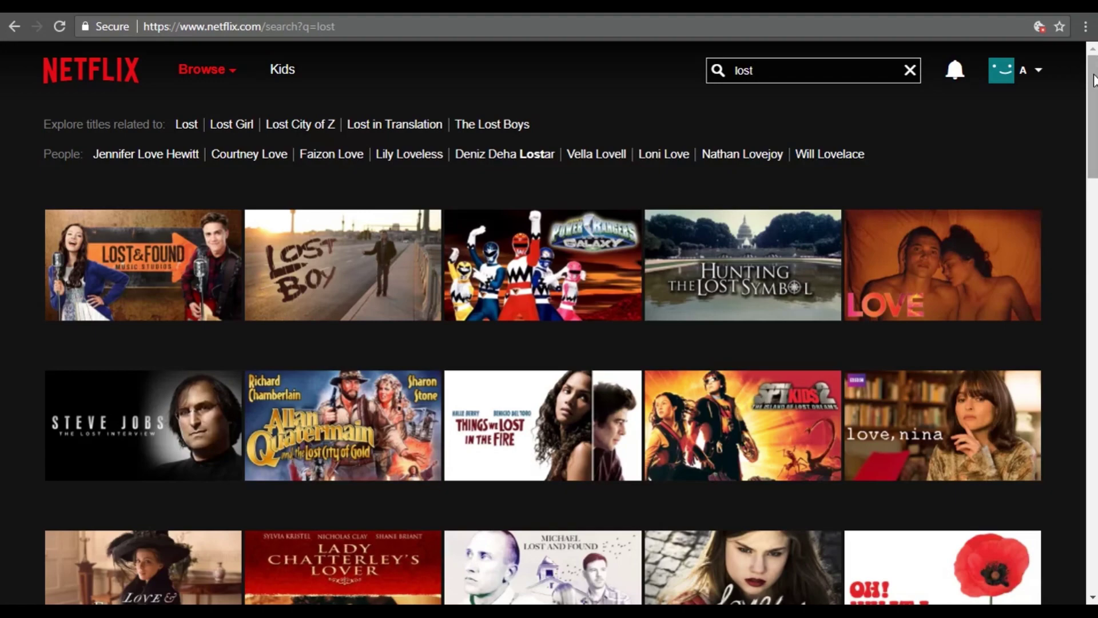
{"action": "mouse_move", "coordinate": [1091, 80]}
{"action": "left_mouse_down"}
{"action": "mouse_move", "coordinate": [1091, 470]}
{"action": "mouse_move", "coordinate": [1091, 74]}
{"action": "left_mouse_up"}
{"action": "mouse_move", "coordinate": [1036, 73]}
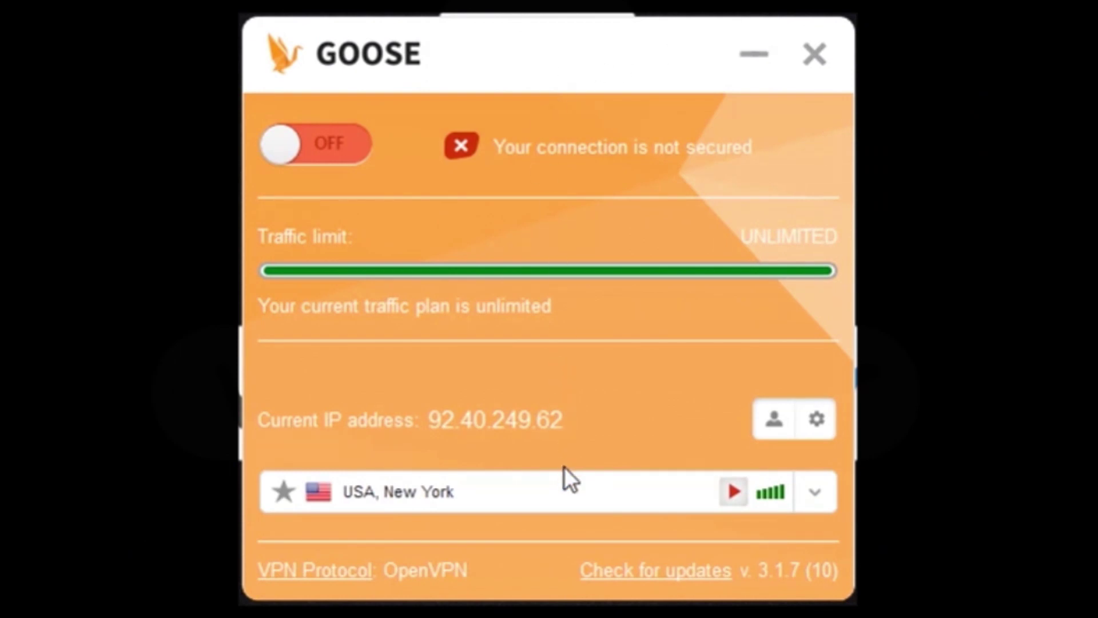
Select USA, New York from the server list and switch the VPN on.
{"action": "left_click", "coordinate": [817, 490]}
{"action": "scroll", "coordinate": [816, 457], "scroll_direction": "down", "scroll_amount": 10}
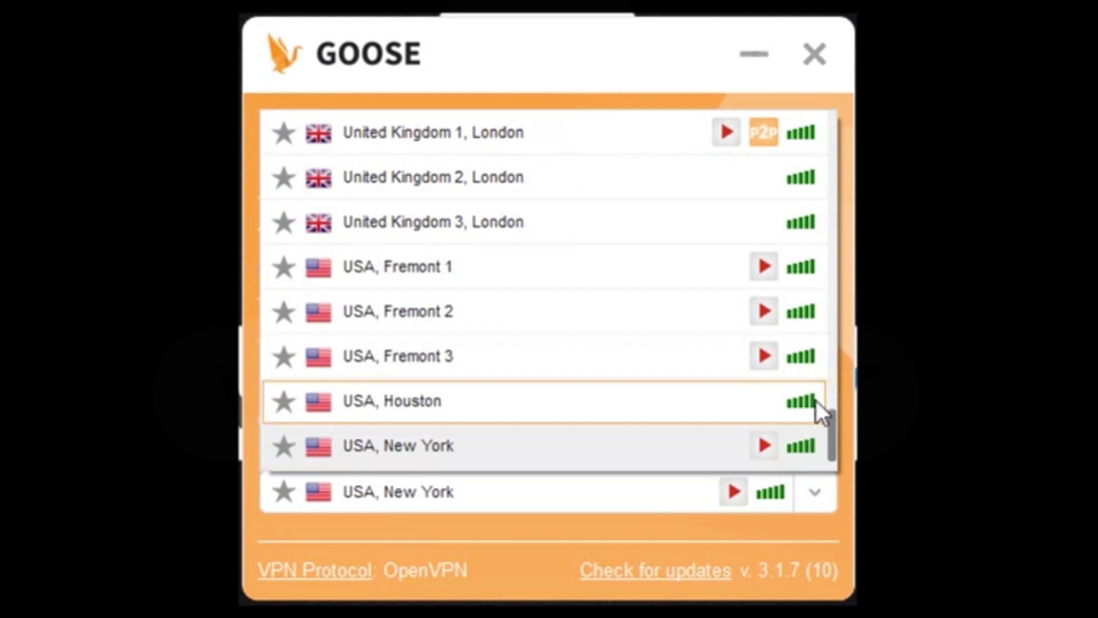
{"action": "scroll", "coordinate": [830, 437], "scroll_direction": "down", "scroll_amount": 1}
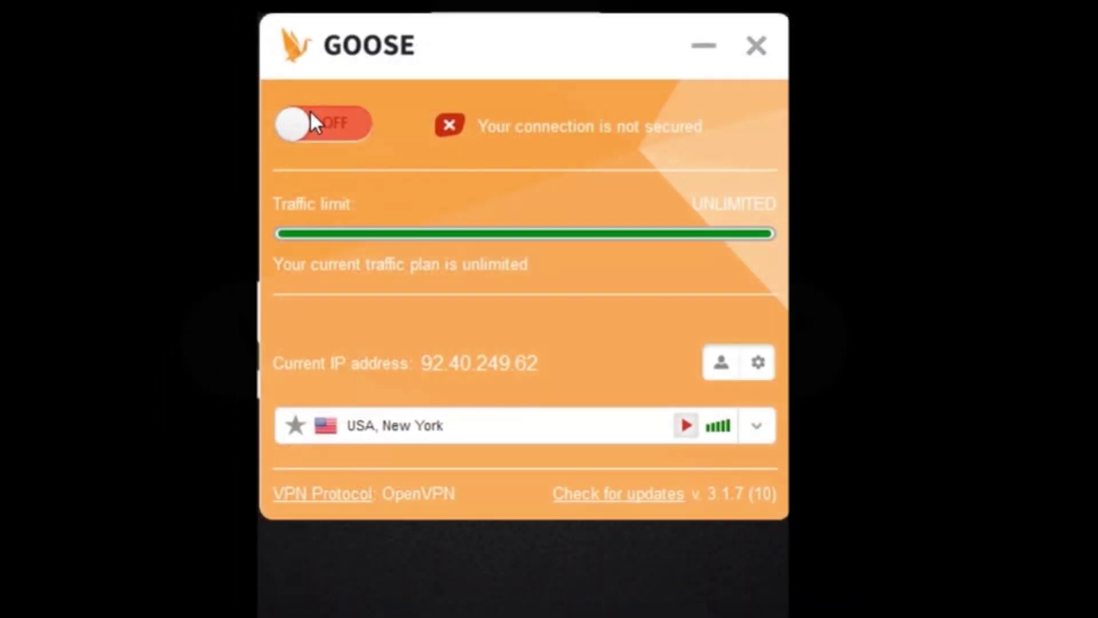
{"action": "left_click", "coordinate": [311, 118]}
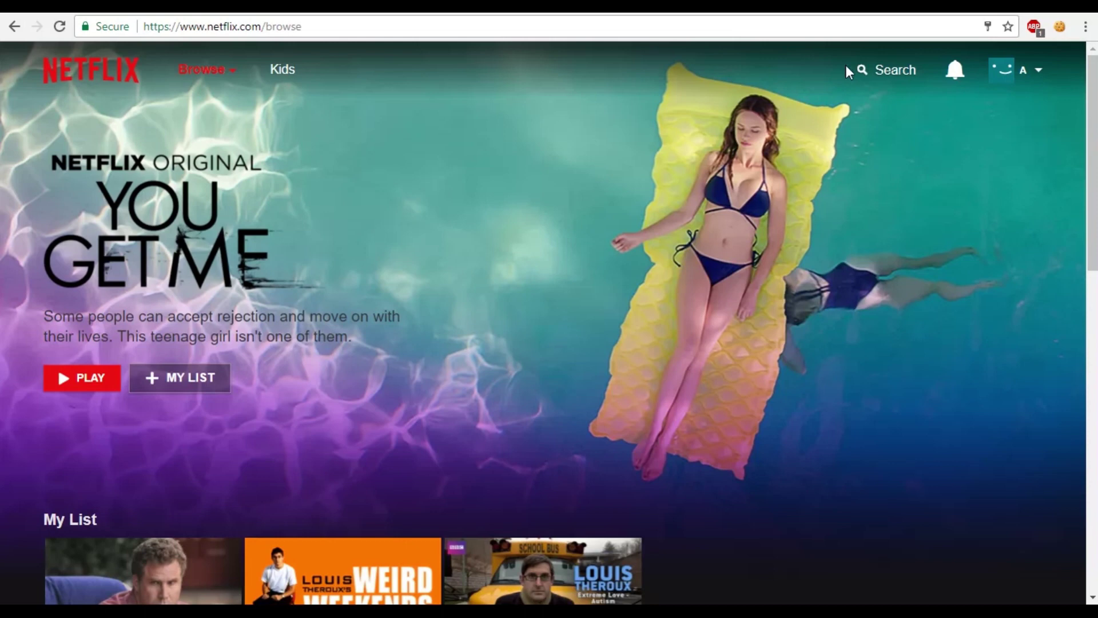
Search 'lost' on Netflix and play Lost S1E1 Pilot: Part 1 from about 5:40.
{"action": "left_click", "coordinate": [887, 69]}
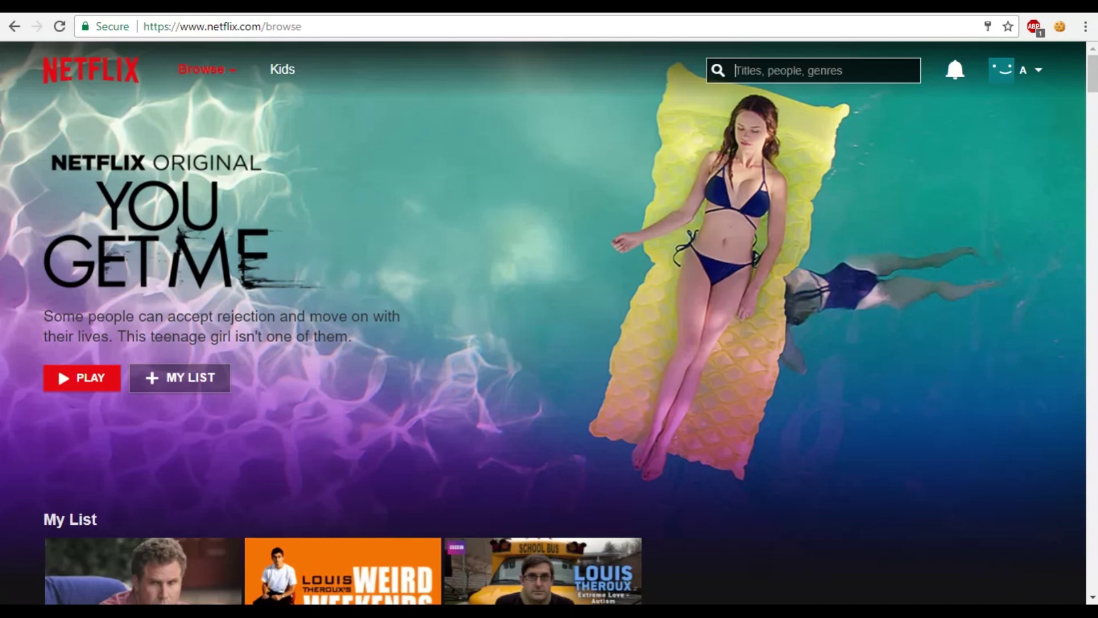
{"action": "type", "text": "lost"}
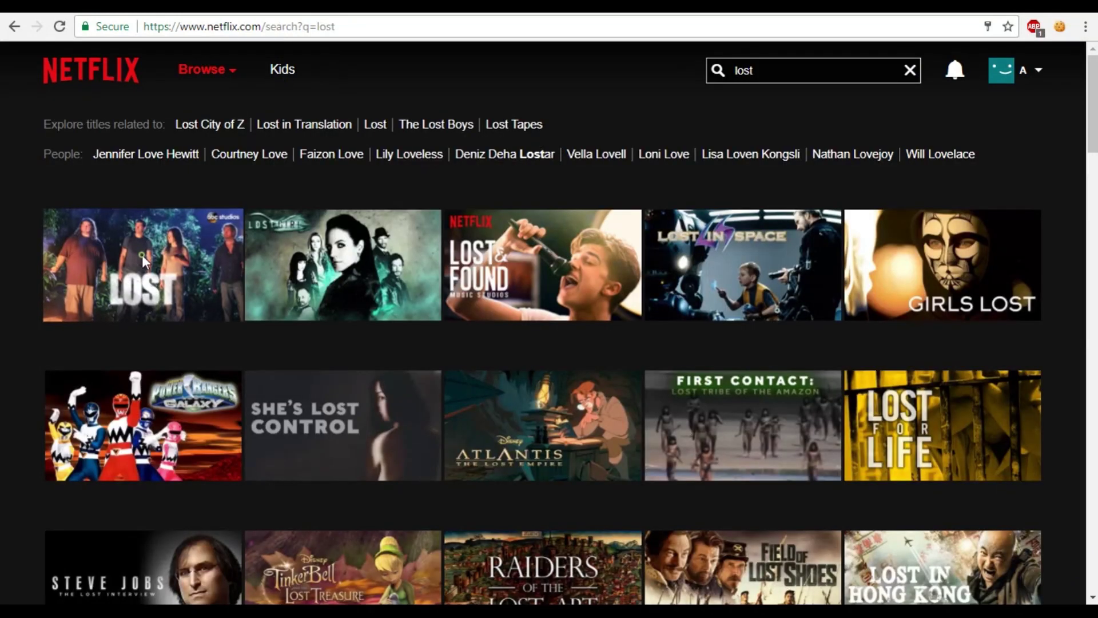
{"action": "left_click", "coordinate": [142, 255]}
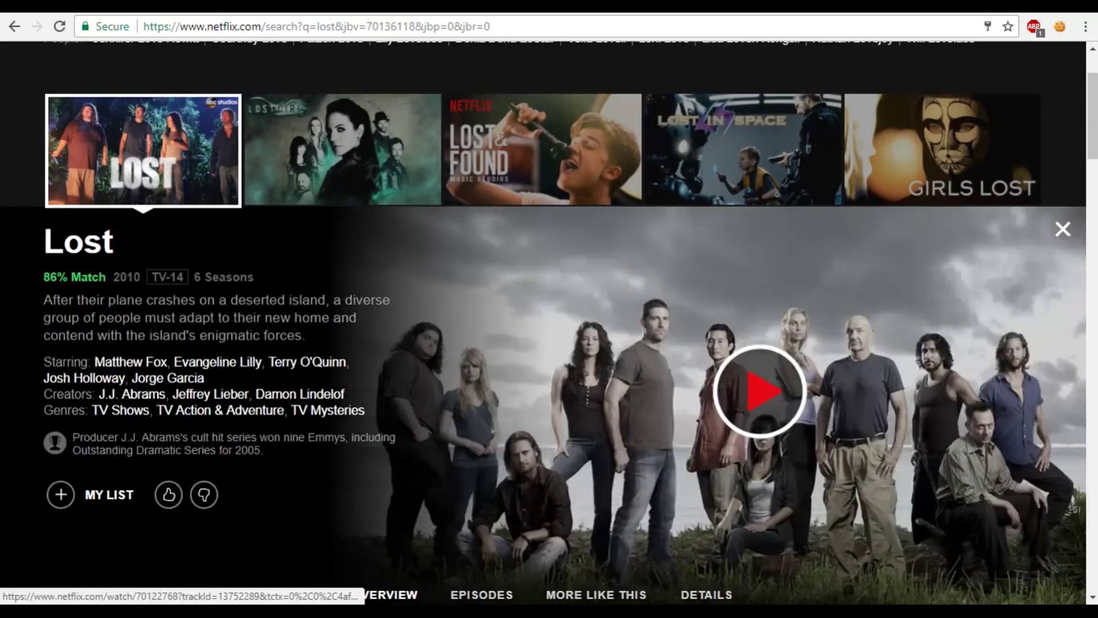
{"action": "left_click", "coordinate": [759, 391]}
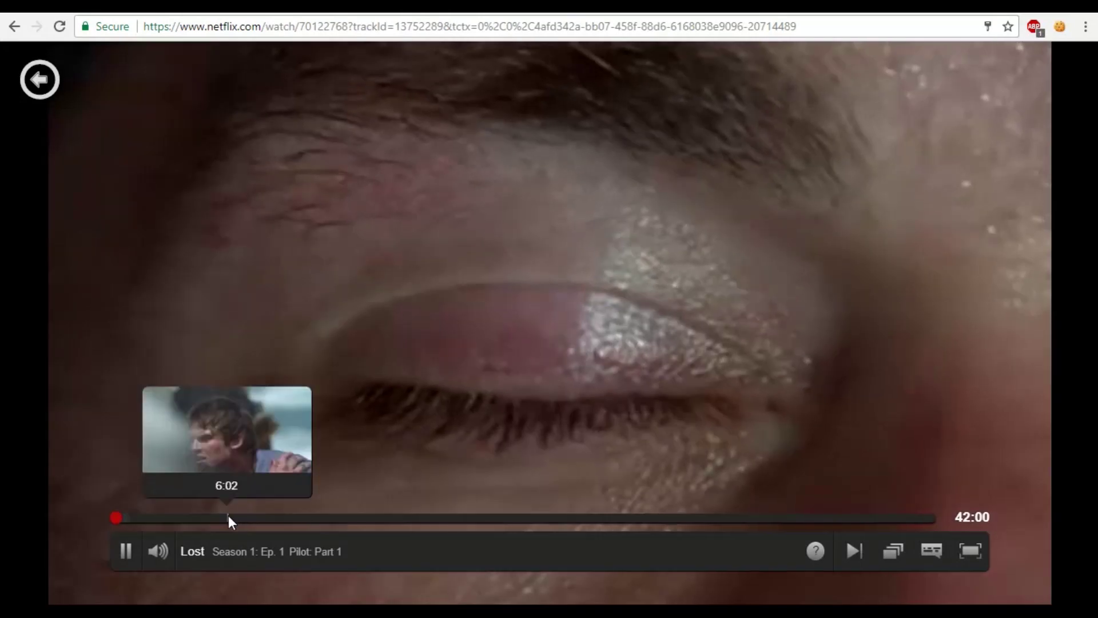
{"action": "left_click", "coordinate": [223, 519]}
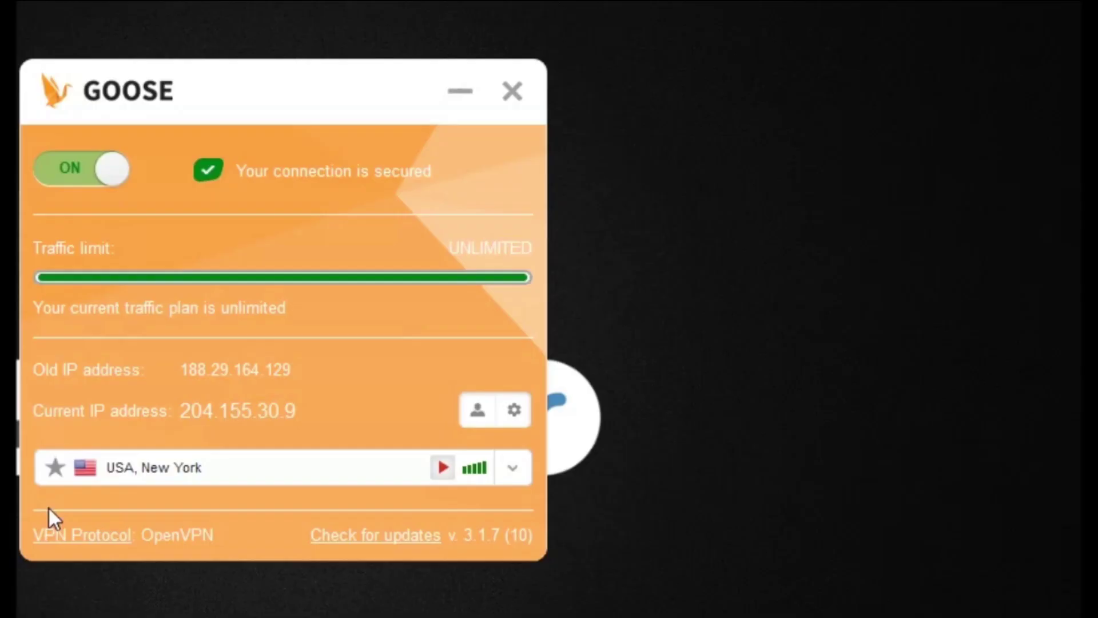
Confirm the VPN protocol is OpenVPN, then open the GOOSE VPN FAQ web page.
{"action": "left_click", "coordinate": [75, 530]}
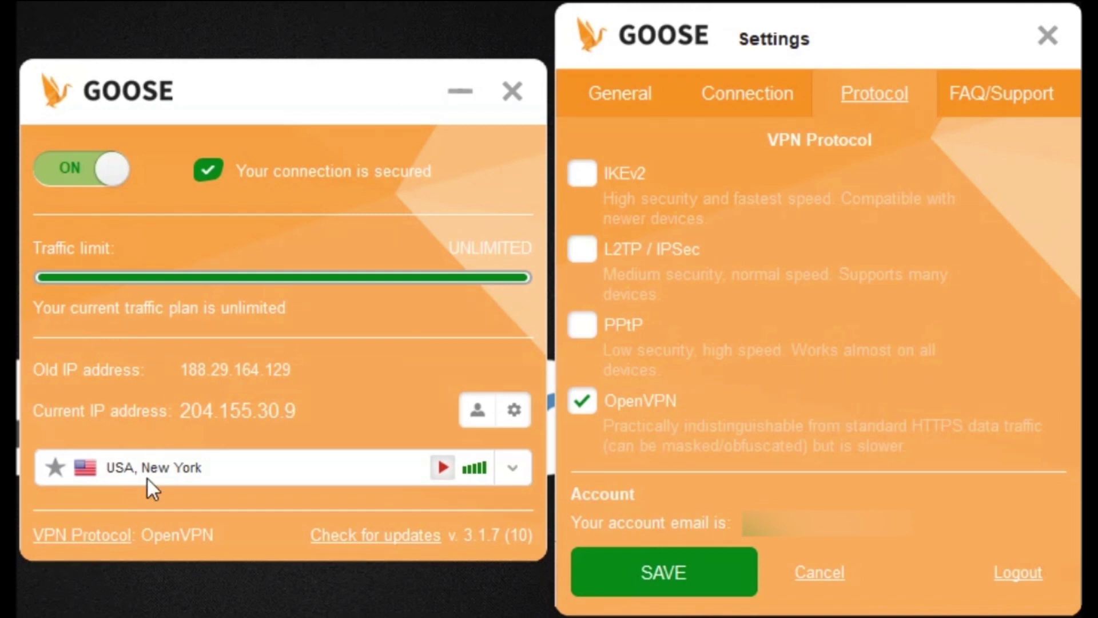
{"action": "left_click", "coordinate": [996, 90]}
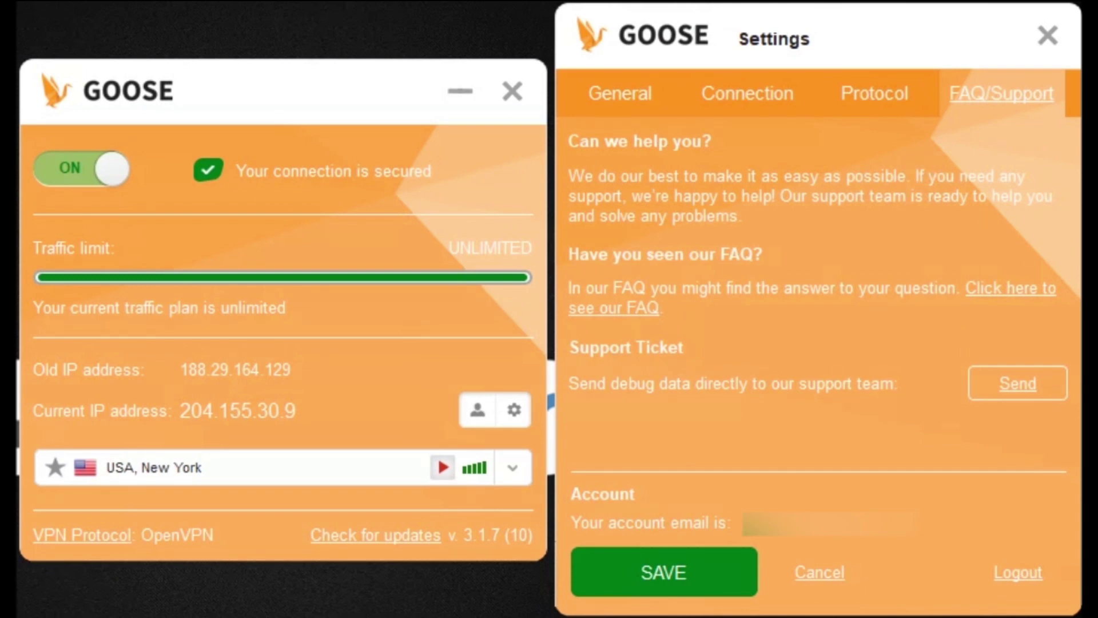
{"action": "left_click", "coordinate": [597, 305]}
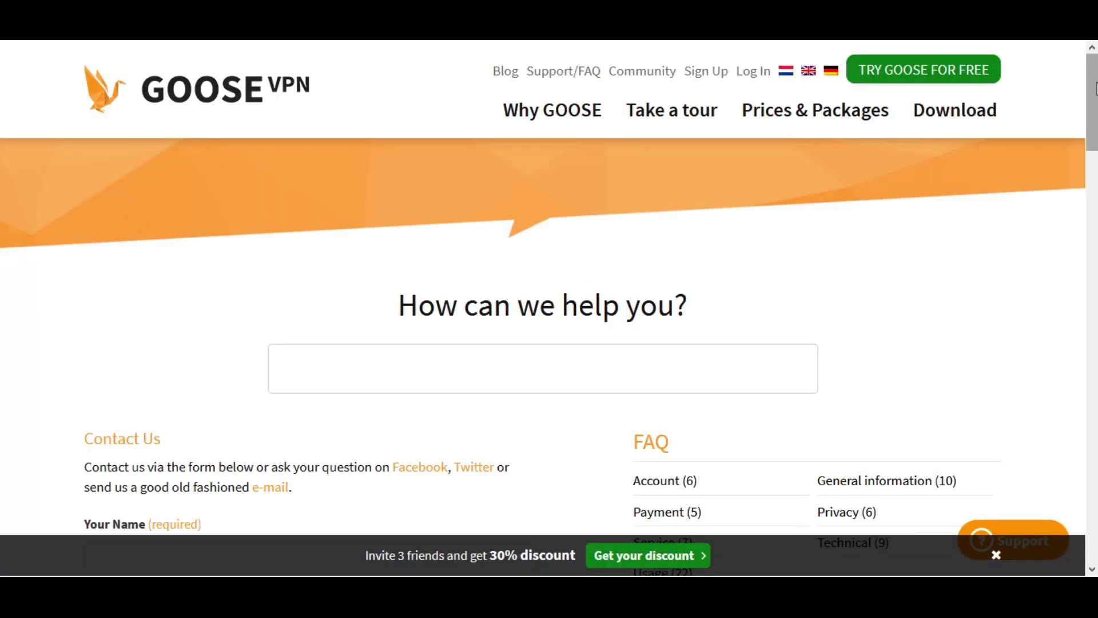
Scroll down the GOOSE VPN support and FAQ page.
{"action": "left_click_drag", "start_coordinate": [1095, 86], "coordinate": [1090, 108]}
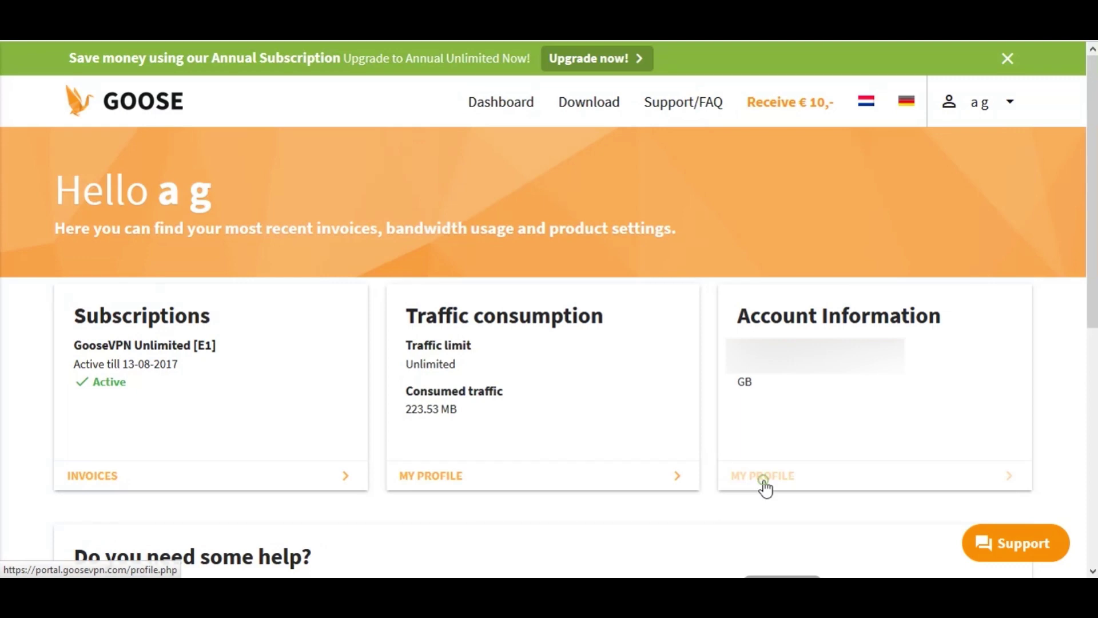
Submit the GooseVPN Unlimited cancellation from My Profile, citing a switch to another provider.
{"action": "left_click", "coordinate": [765, 487]}
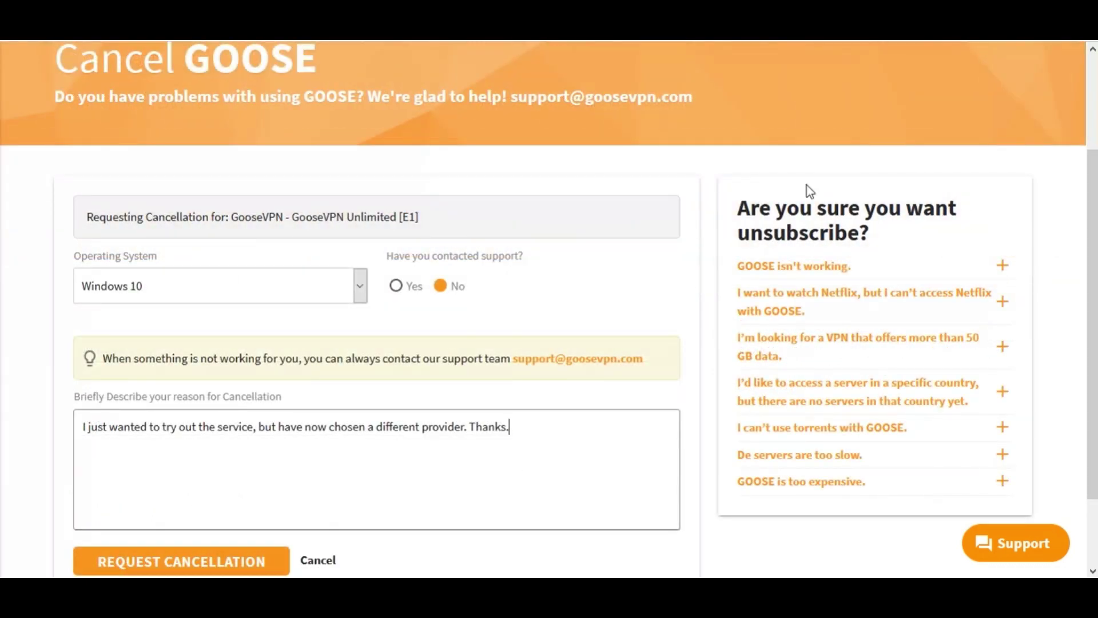
{"action": "left_click", "coordinate": [181, 566]}
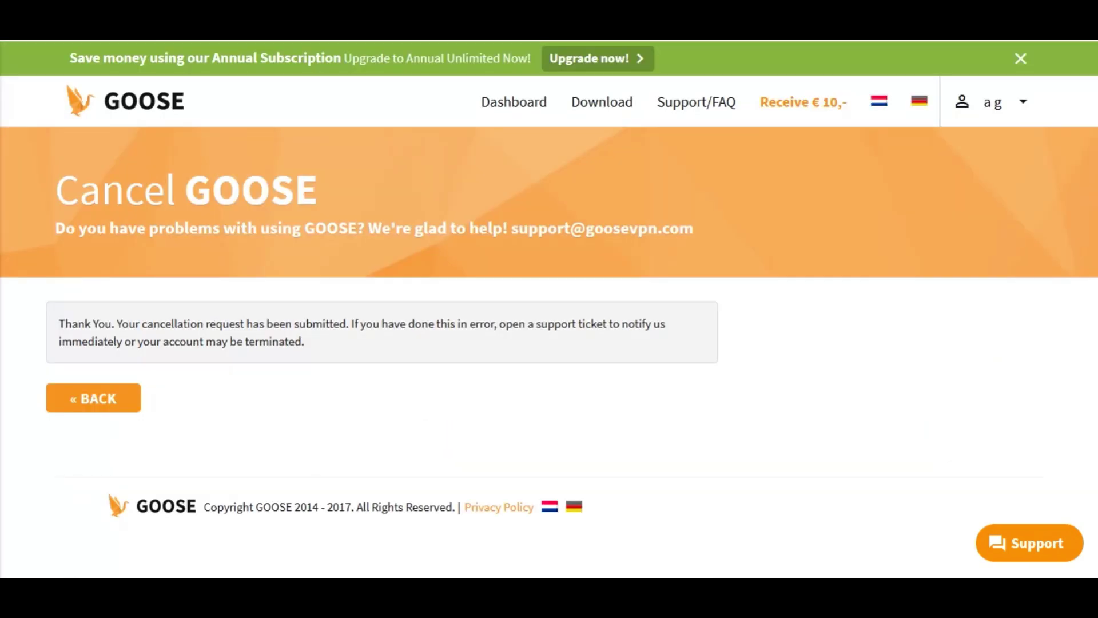